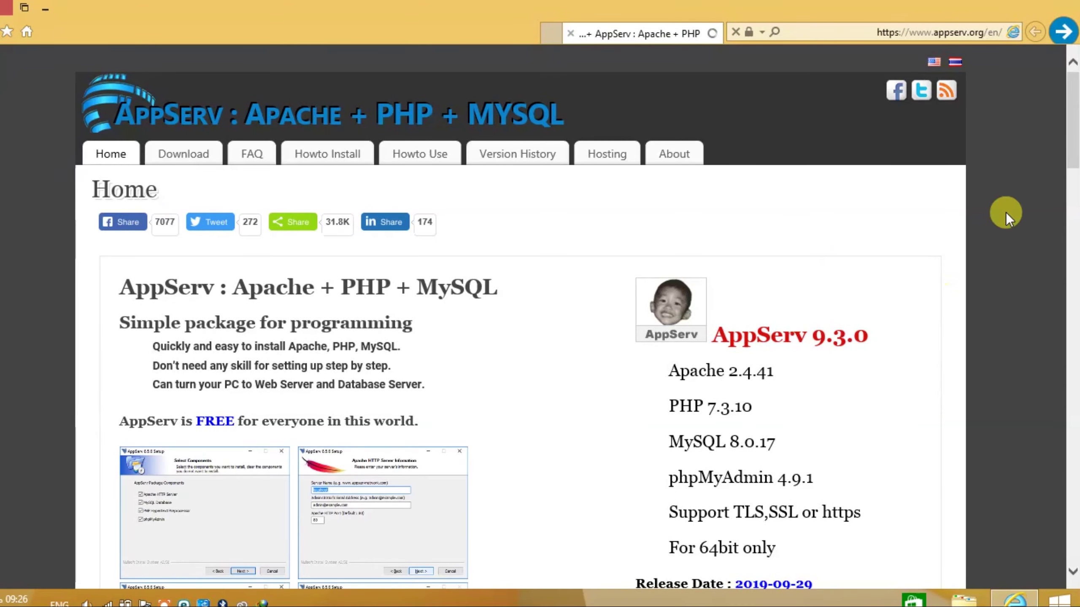
# - Open the AppServ Download page, listing MySQL 8.0.17 and phpMyAdmin 4.9.1, in a new tab
pyautogui.moveTo(1073, 112); pyautogui.dragTo(1075, 168)
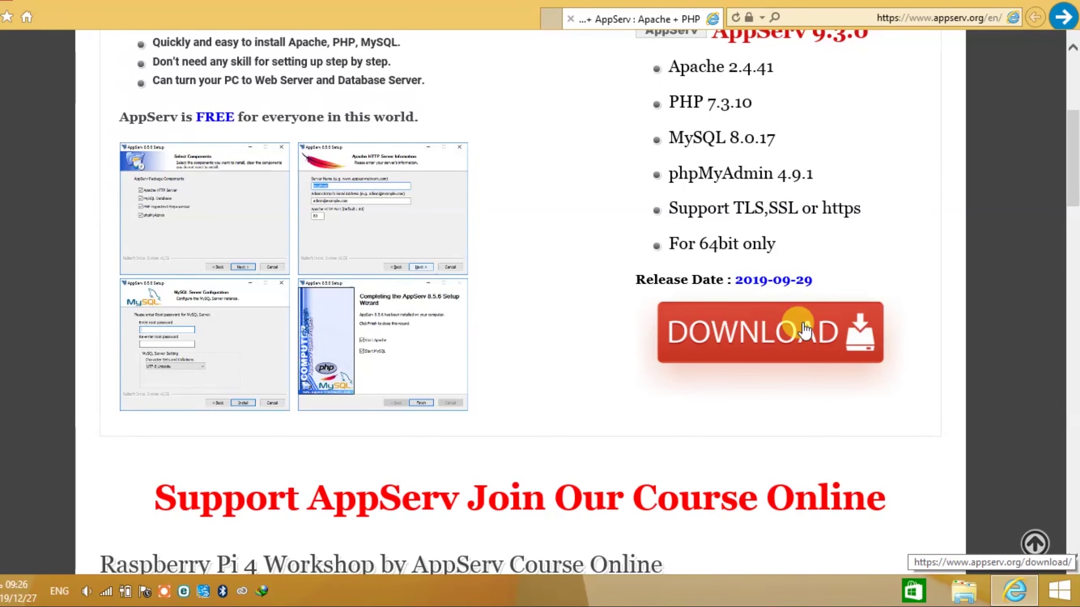
pyautogui.click(804, 330)
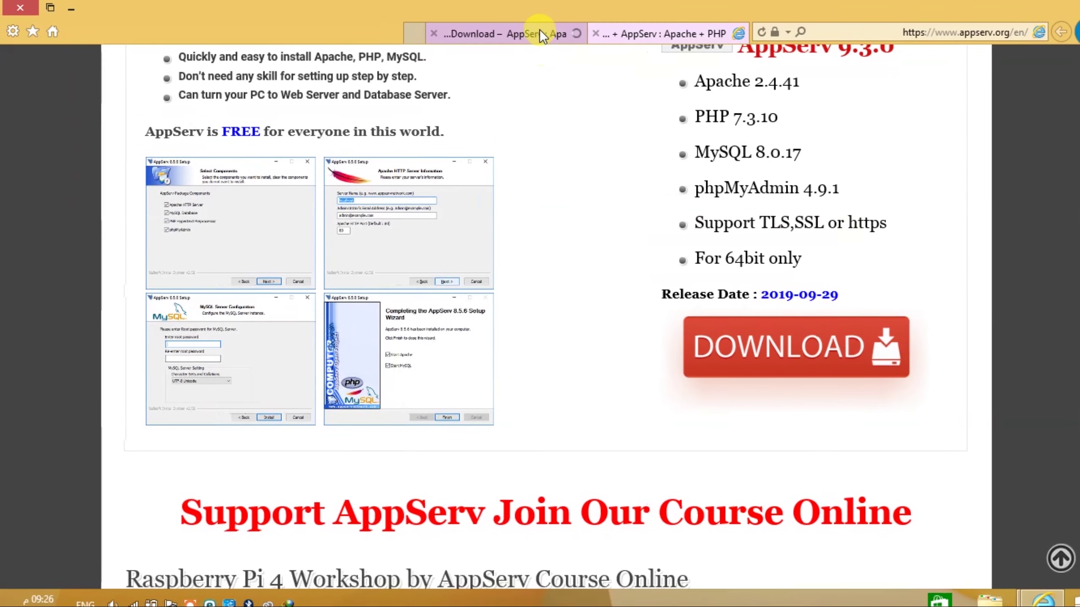
pyautogui.click(529, 32)
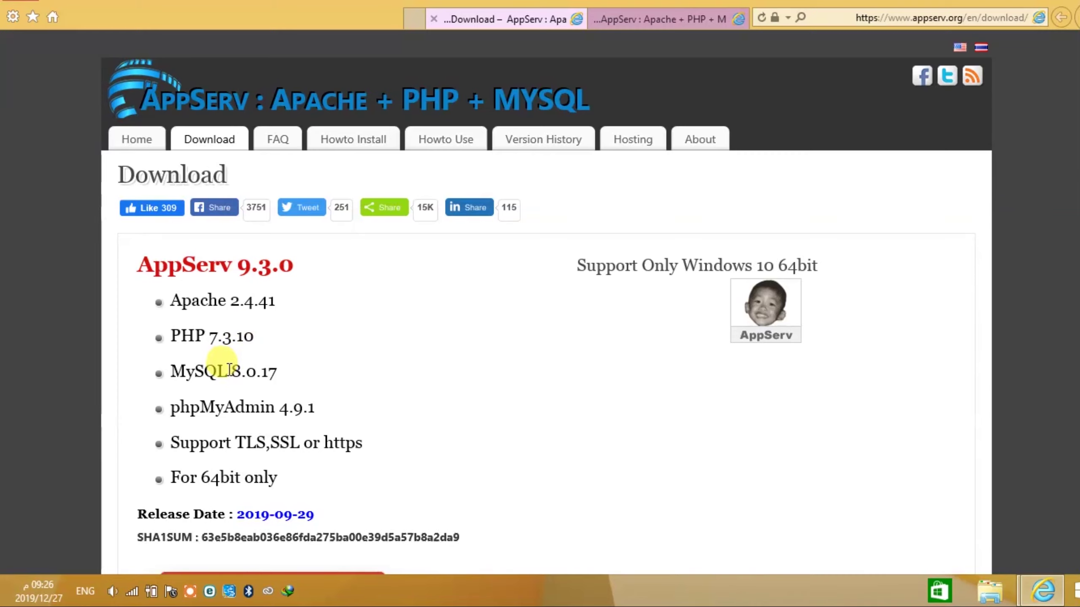
# - Start the AppServ 9.3.0 download and switch to the new sourceforge.net tab
pyautogui.moveTo(230, 370); pyautogui.dragTo(274, 372)
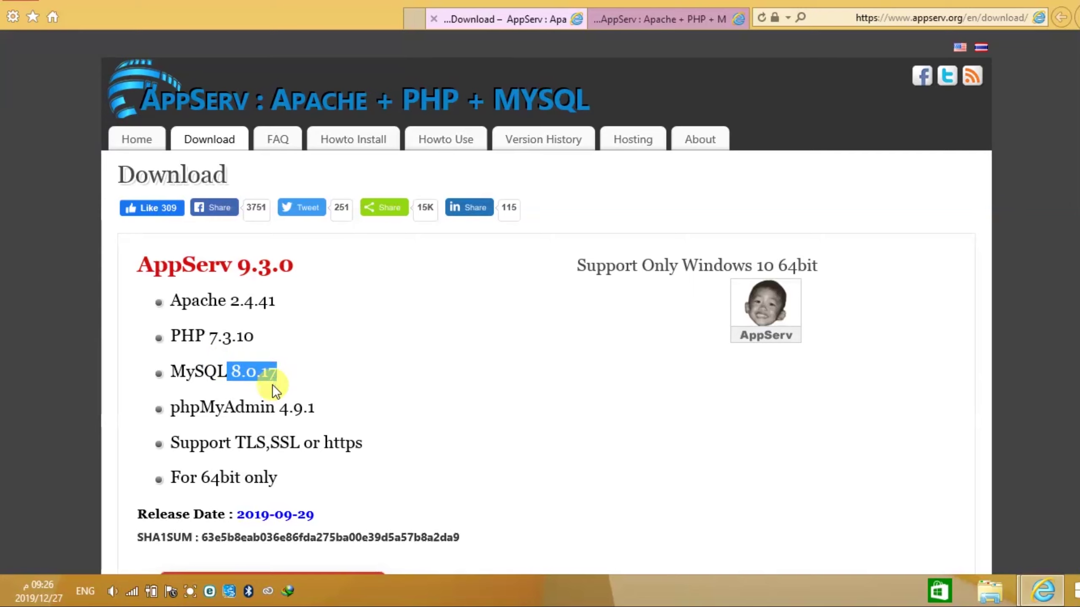
pyautogui.click(239, 407)
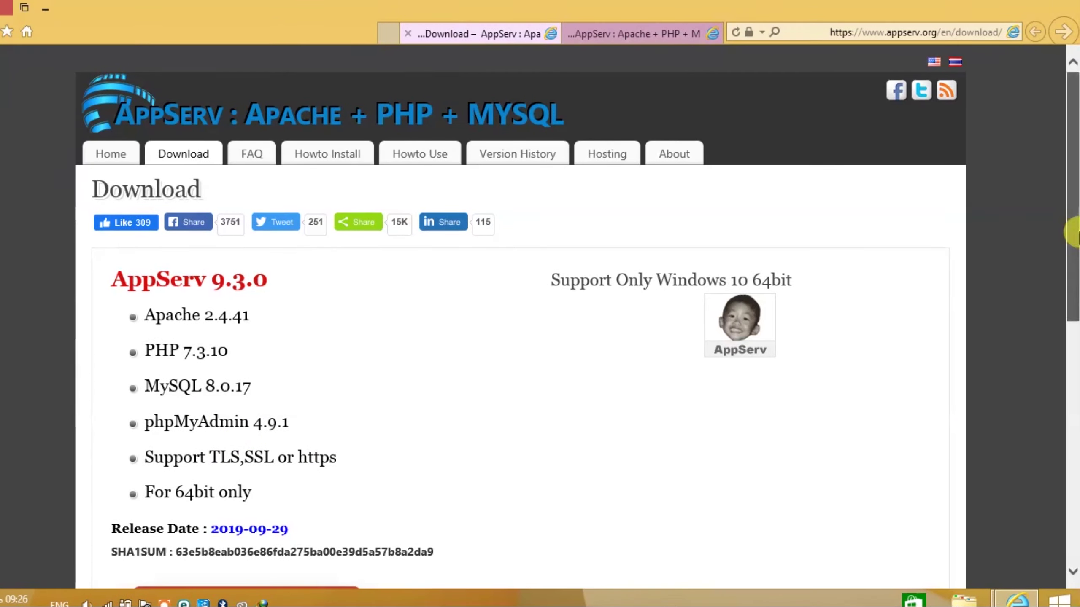
pyautogui.scroll(-3, 1070, 280)
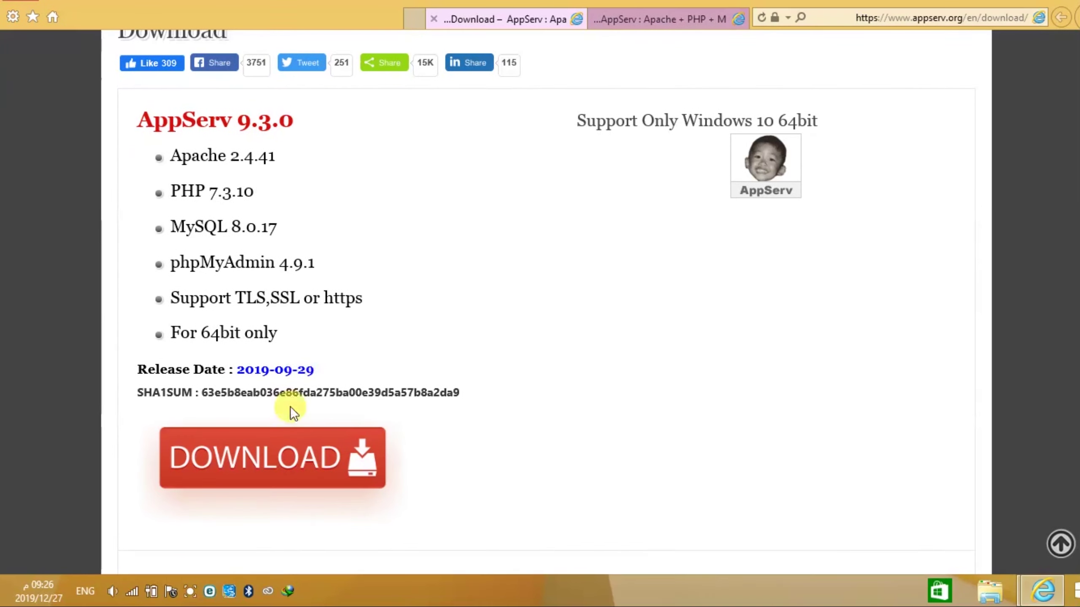
pyautogui.click(278, 448)
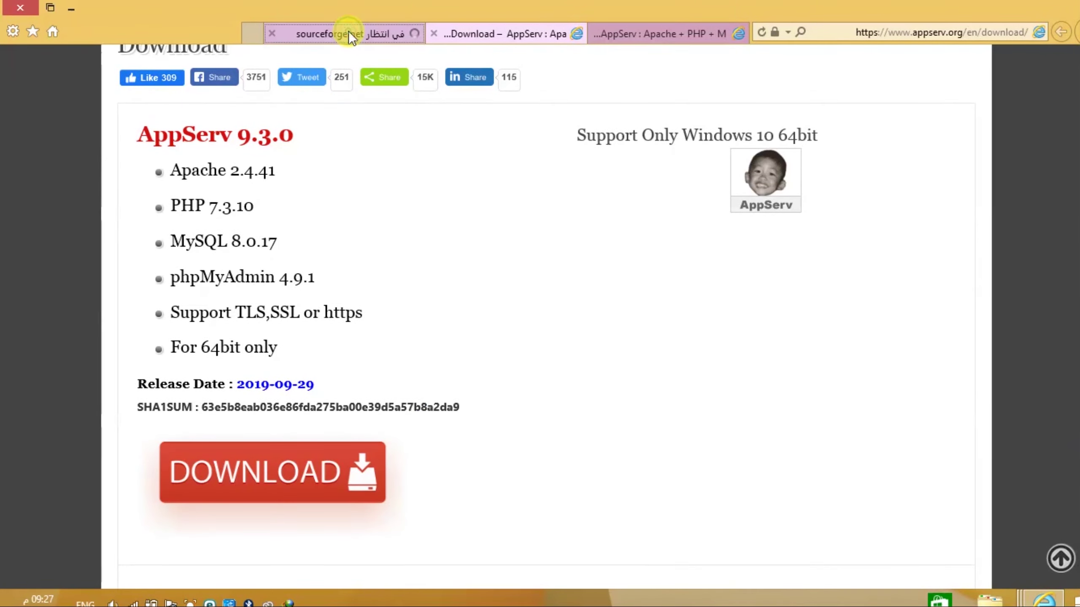
pyautogui.click(348, 31)
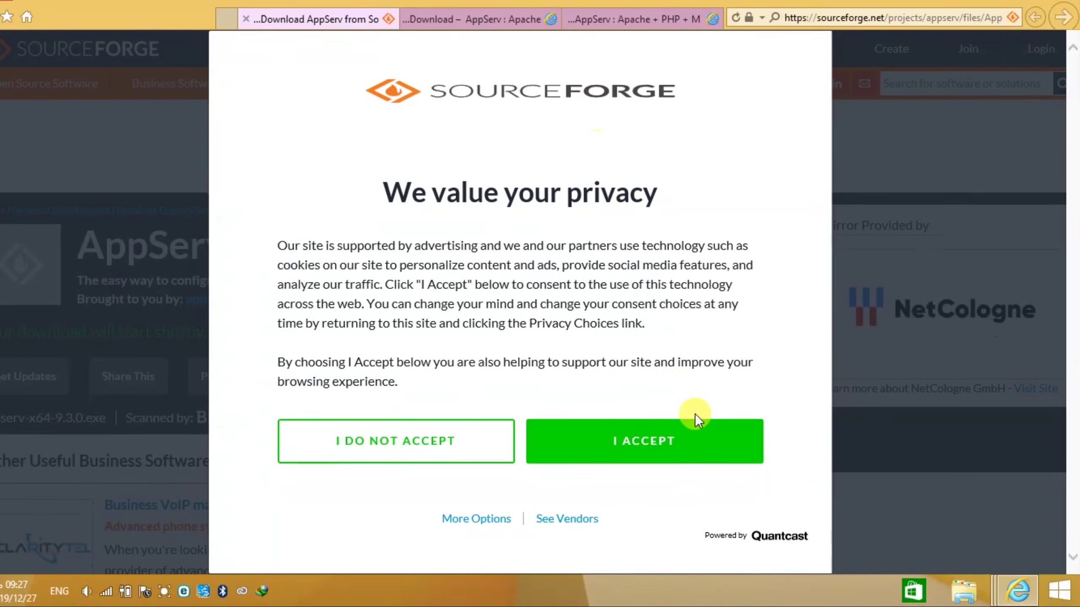
# - Accept SourceForge's privacy consent and return to the SourceForge download page
pyautogui.click(669, 439)
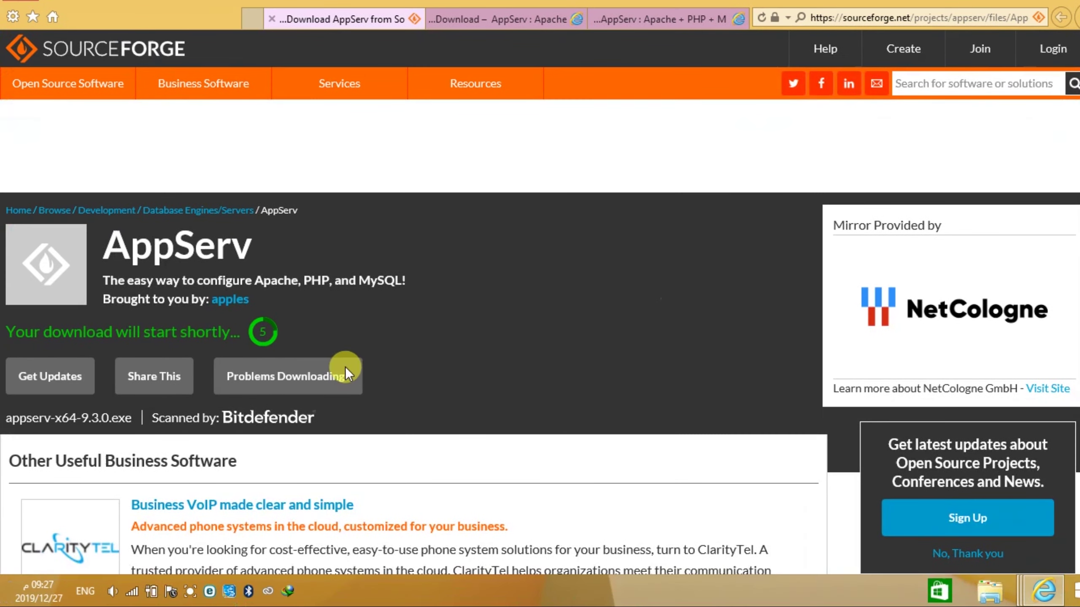
pyautogui.scroll(-3, 269, 332)
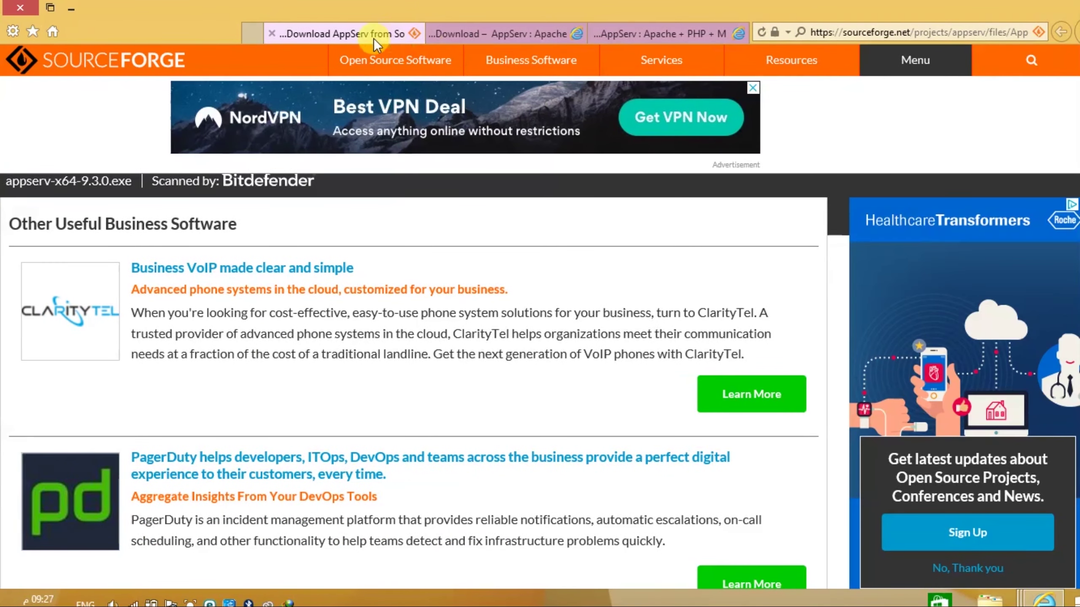
pyautogui.click(502, 28)
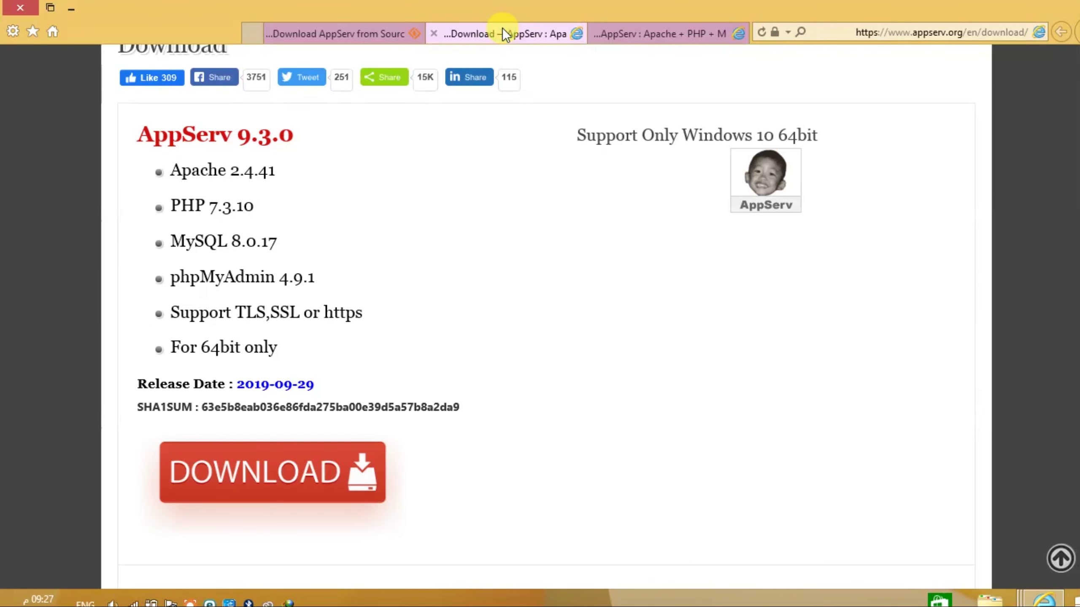
pyautogui.click(387, 32)
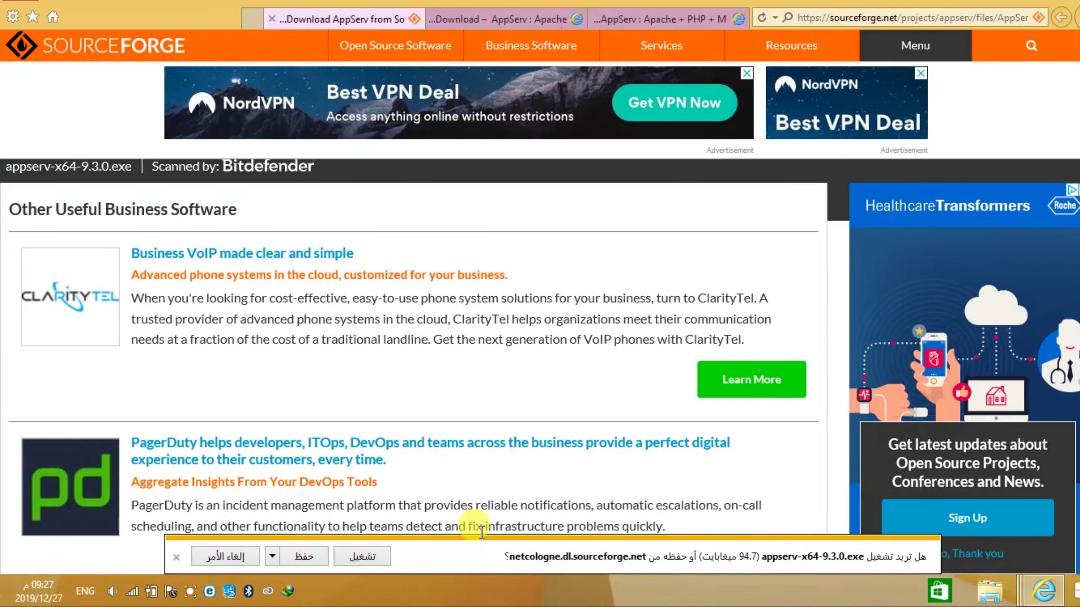
# - Save appserv-x64-9.3.0.exe to the desktop, check the downloads list, and close the browser
pyautogui.click(276, 557)
pyautogui.click(213, 538)
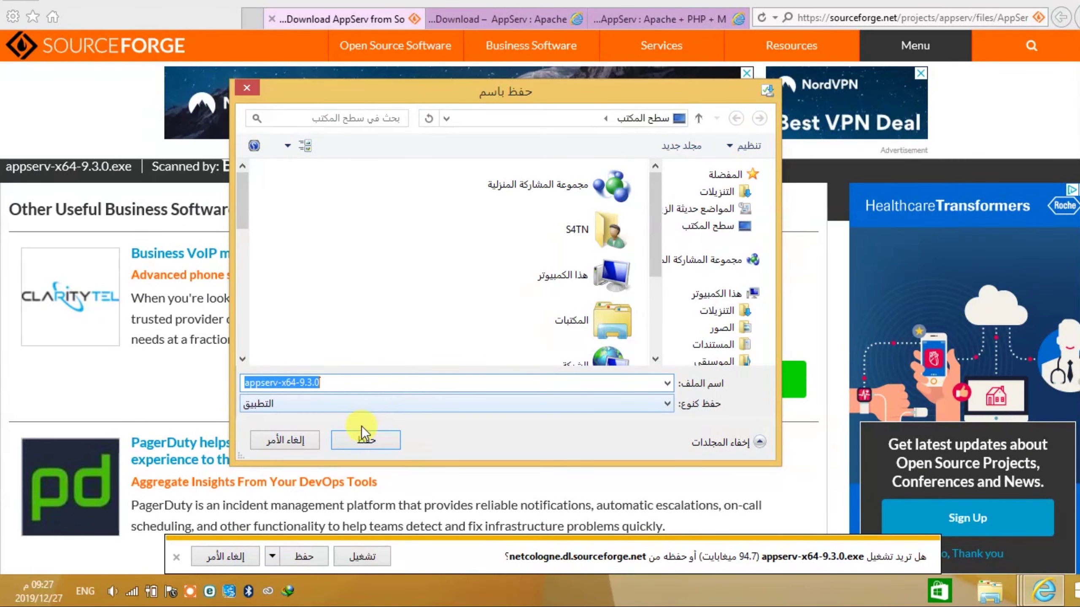
pyautogui.click(334, 453)
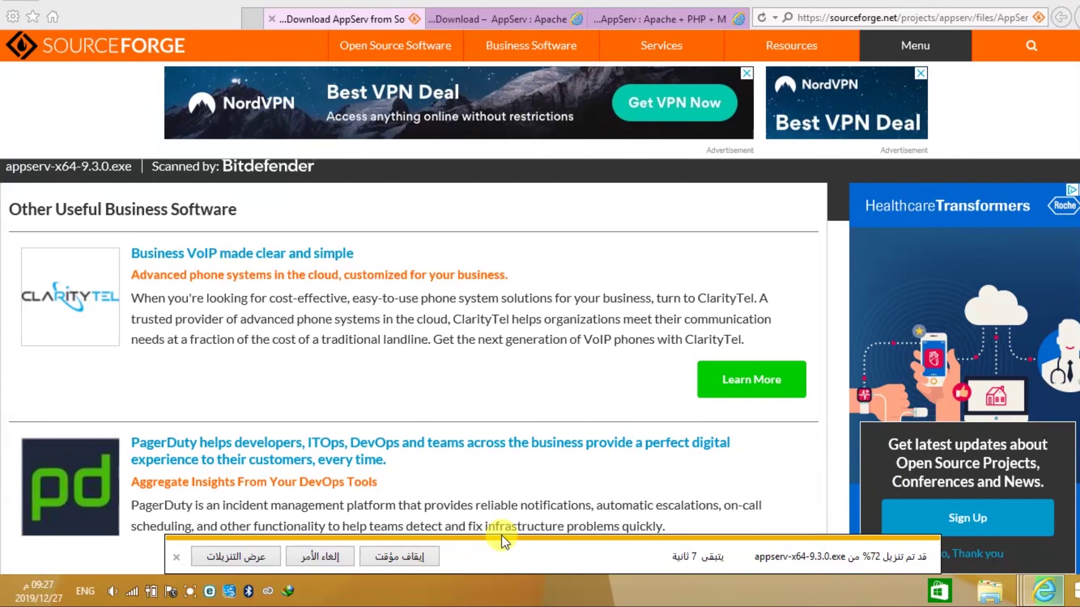
pyautogui.click(269, 555)
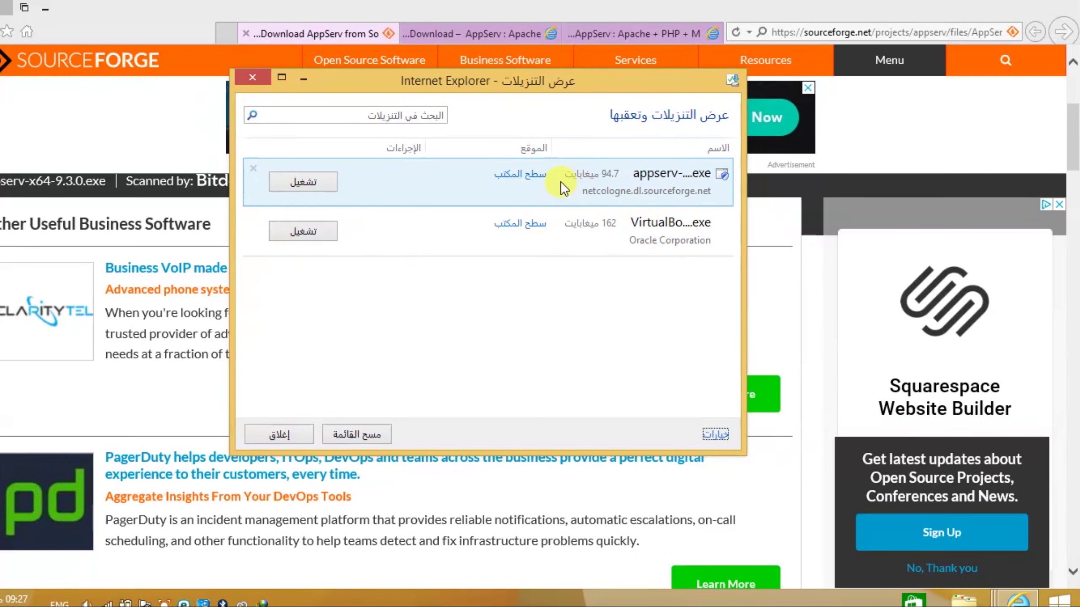
pyautogui.hotkey('alt', 'F4')
pyautogui.hotkey('alt', 'F4')
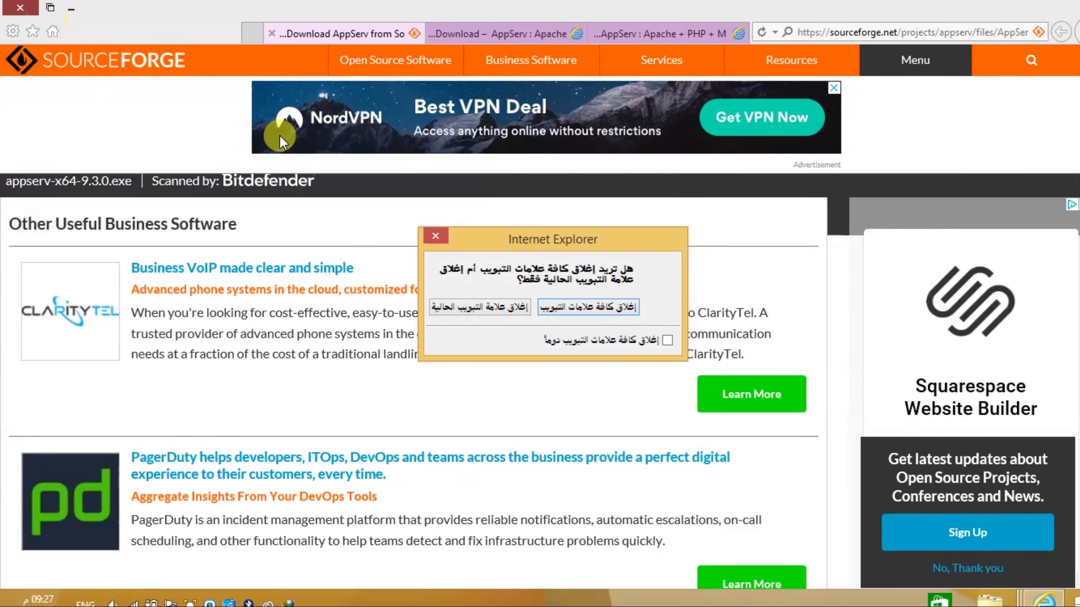
# - Close every Internet Explorer tab and the Downloads window
pyautogui.click(503, 303)
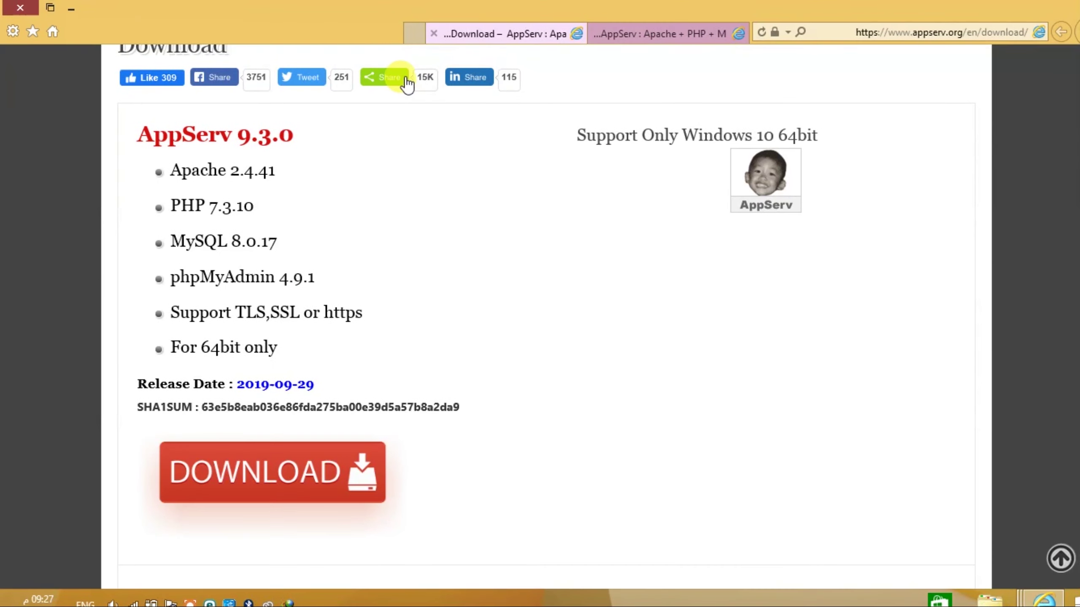
pyautogui.click(4, 7)
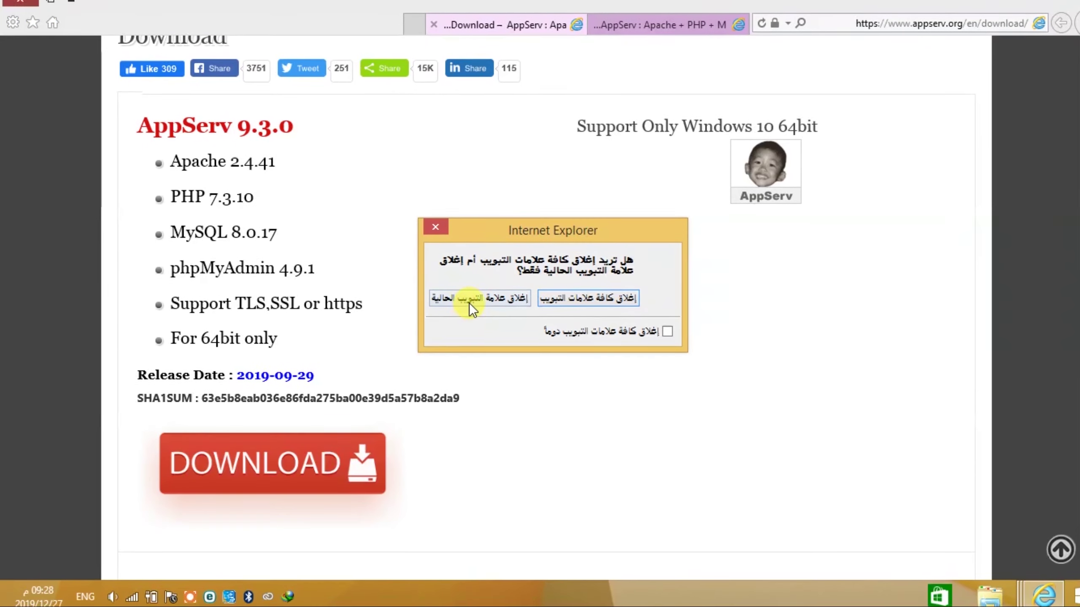
pyautogui.click(470, 311)
pyautogui.click(20, 3)
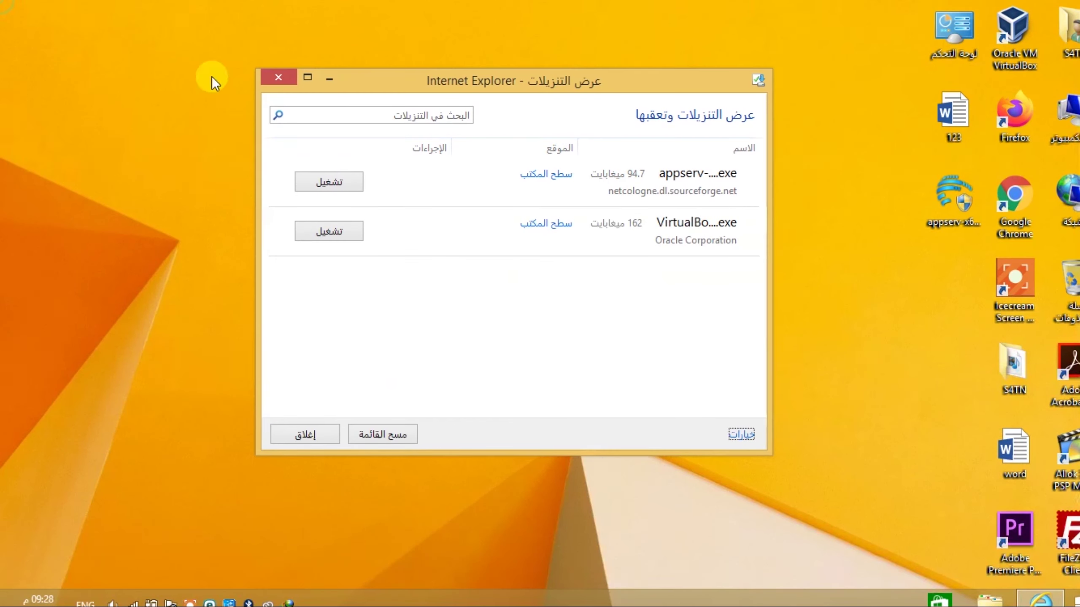
pyautogui.click(275, 73)
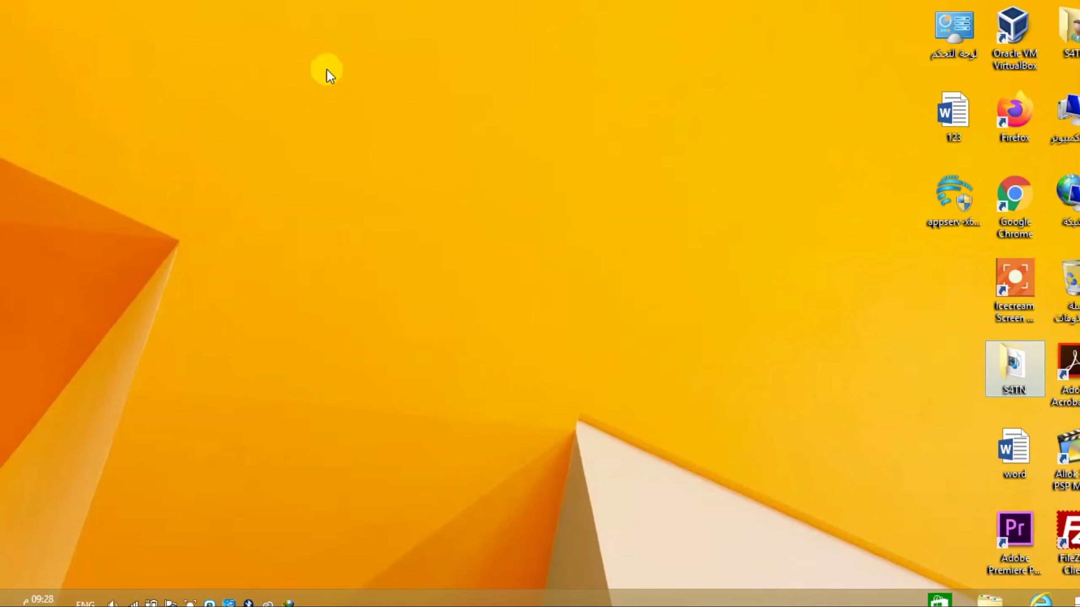
# - Run the desktop appserv-x64-9.3.0 installer as administrator
pyautogui.click(921, 206)
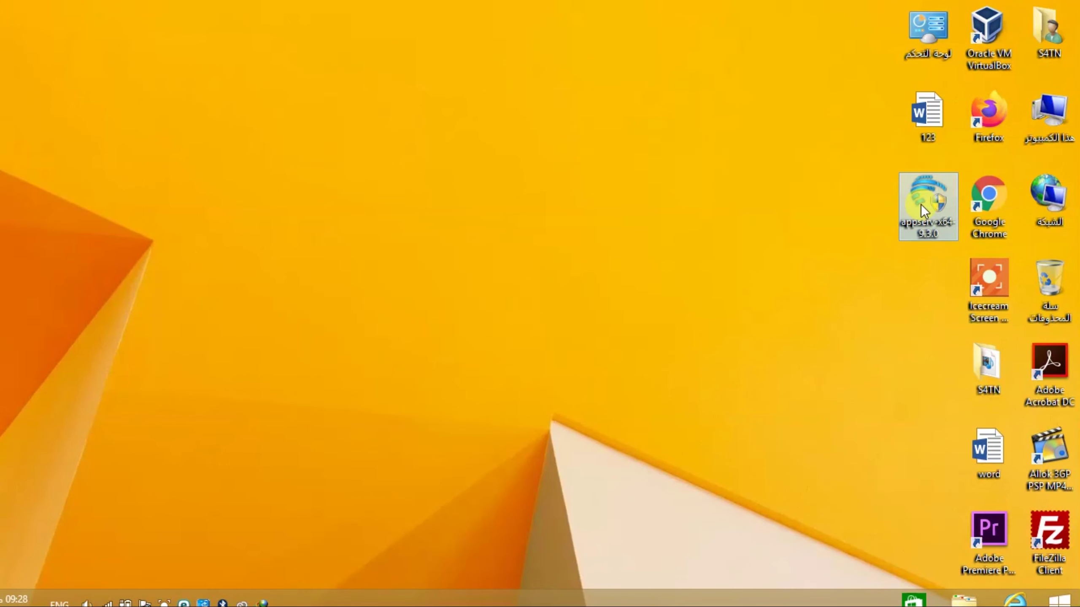
pyautogui.rightClick(921, 204)
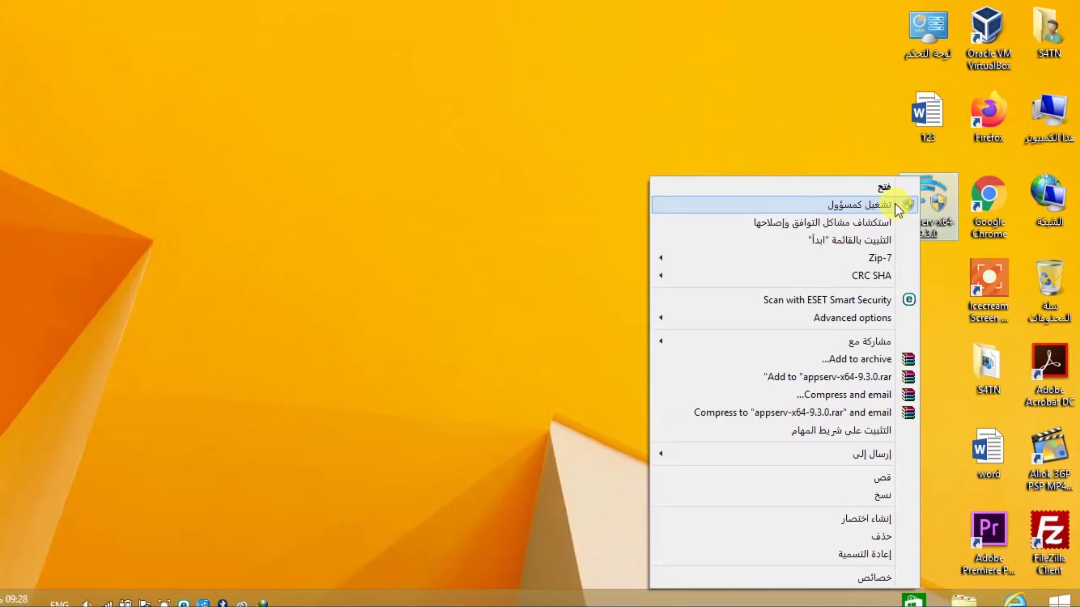
pyautogui.click(894, 204)
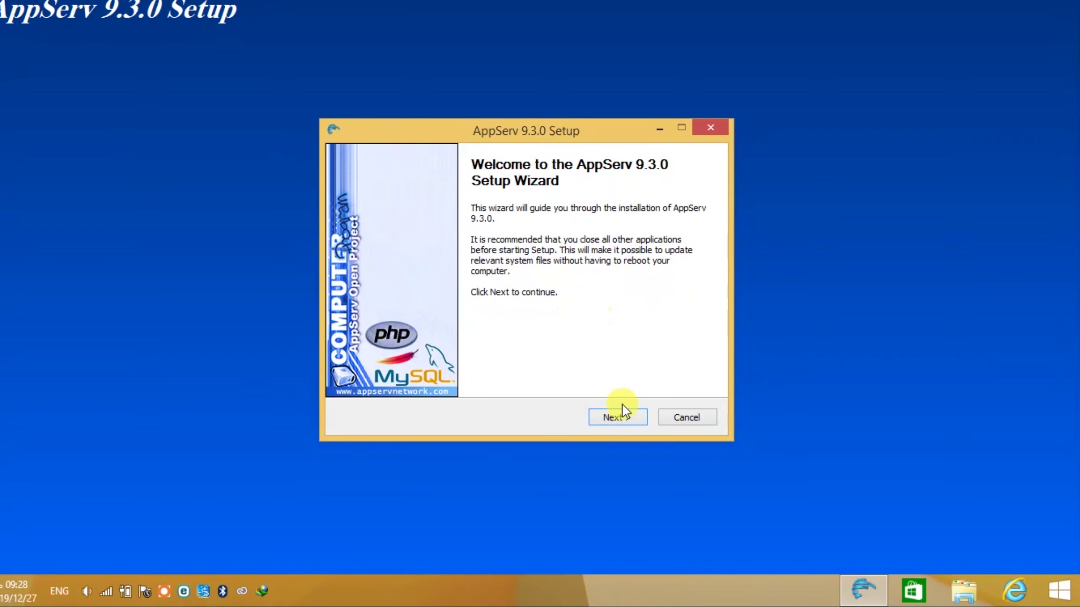
# - Accept the licence, keep C:\AppServ, all four components, and localhost on ports 80/443
pyautogui.click(616, 418)
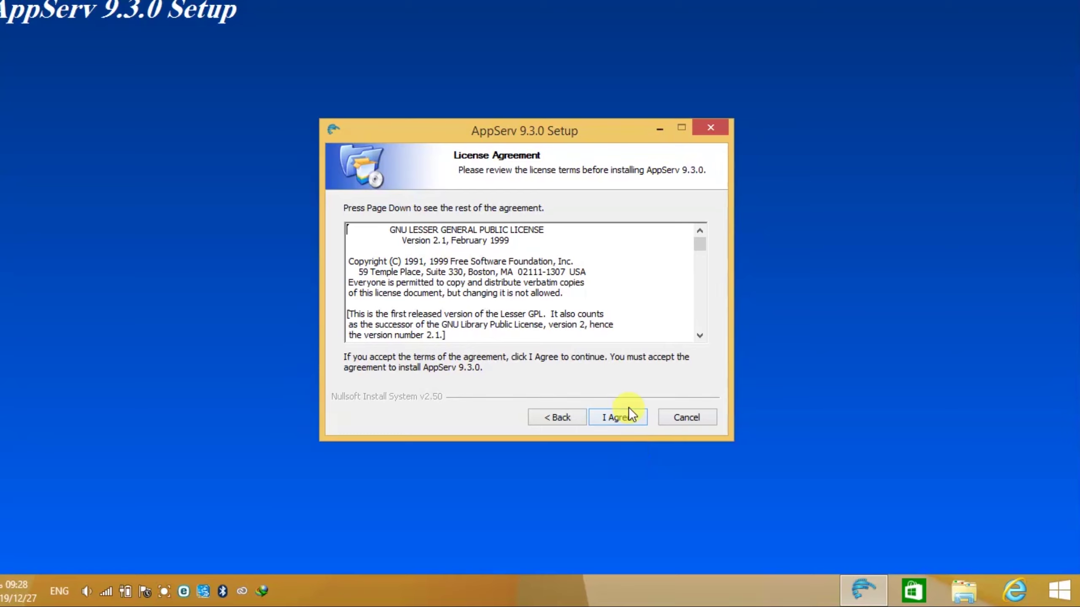
pyautogui.click(622, 417)
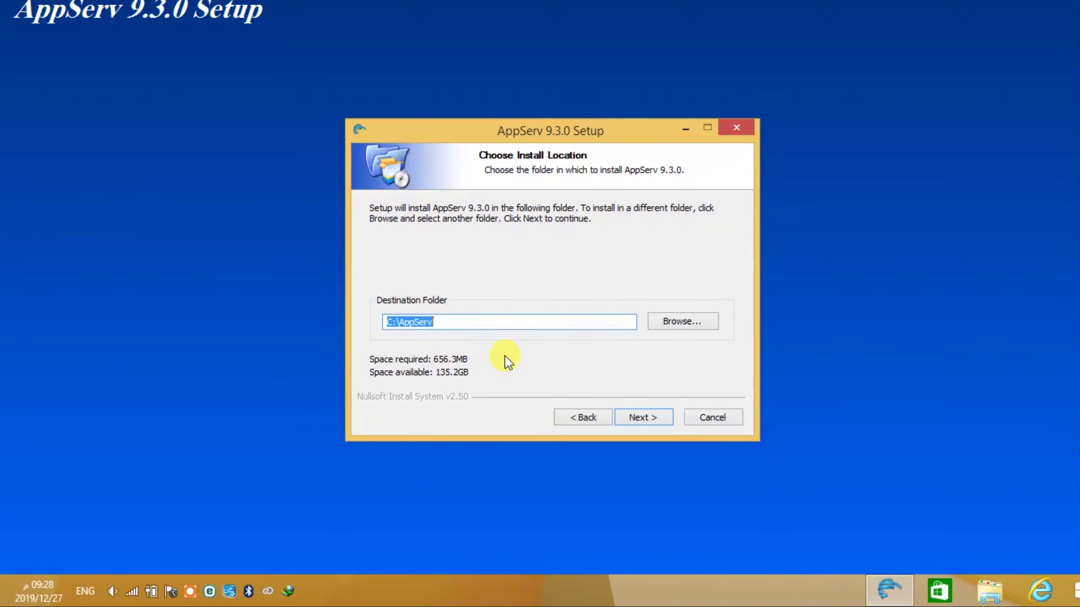
pyautogui.click(615, 416)
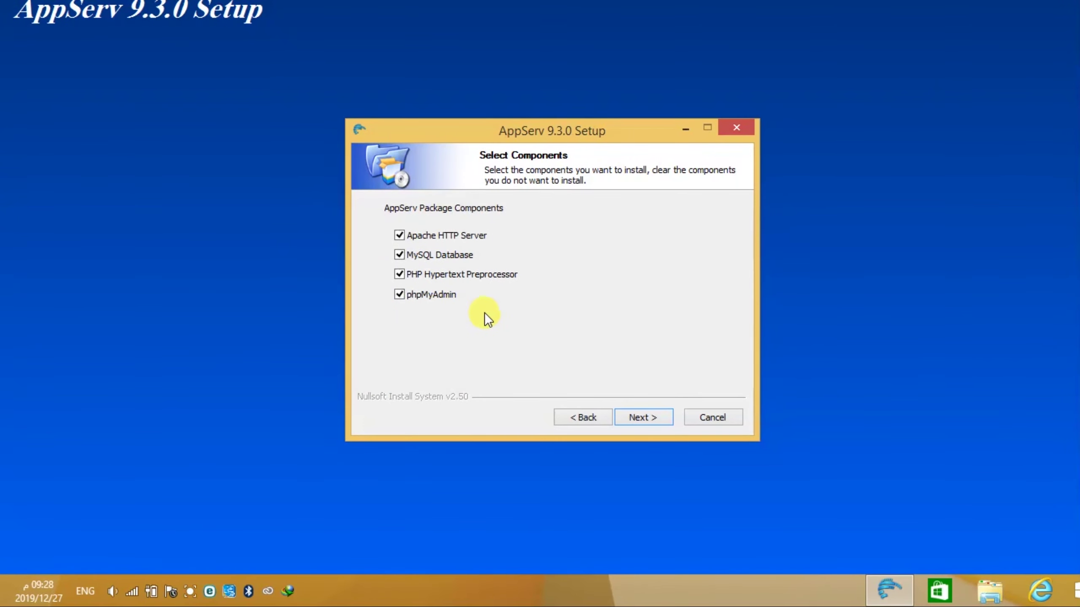
pyautogui.click(646, 416)
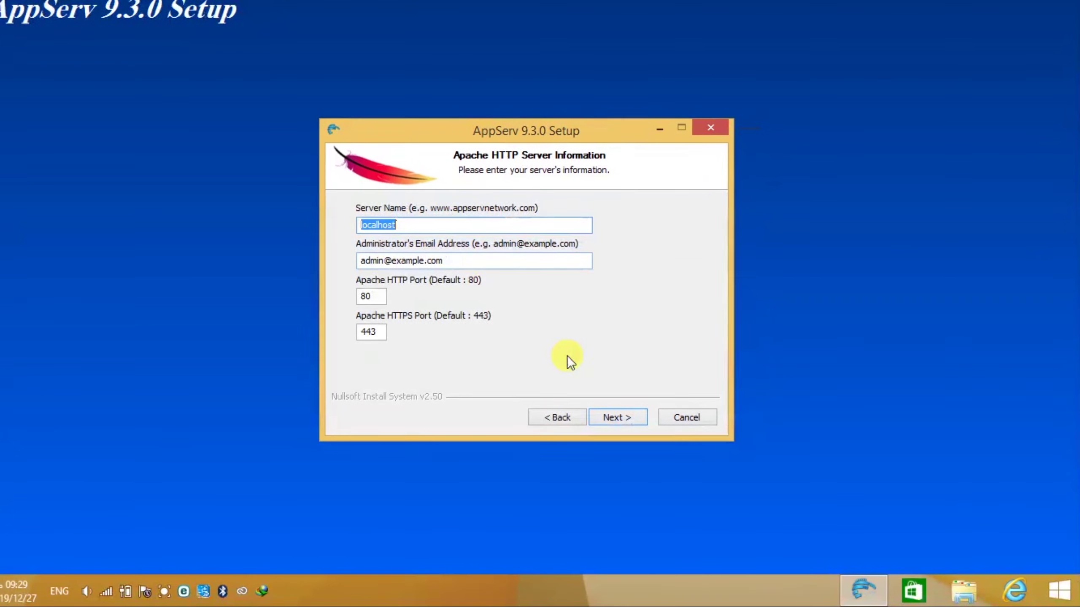
pyautogui.click(617, 417)
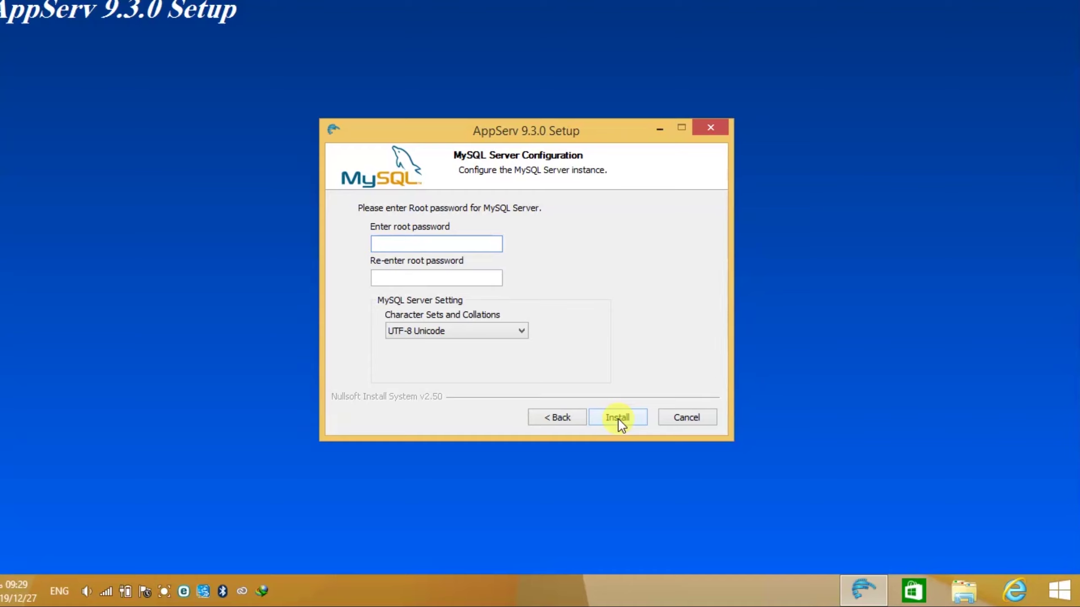
# - Enter the MySQL root password in both the password and confirmation fields
pyautogui.write('12345')
pyautogui.click(417, 279)
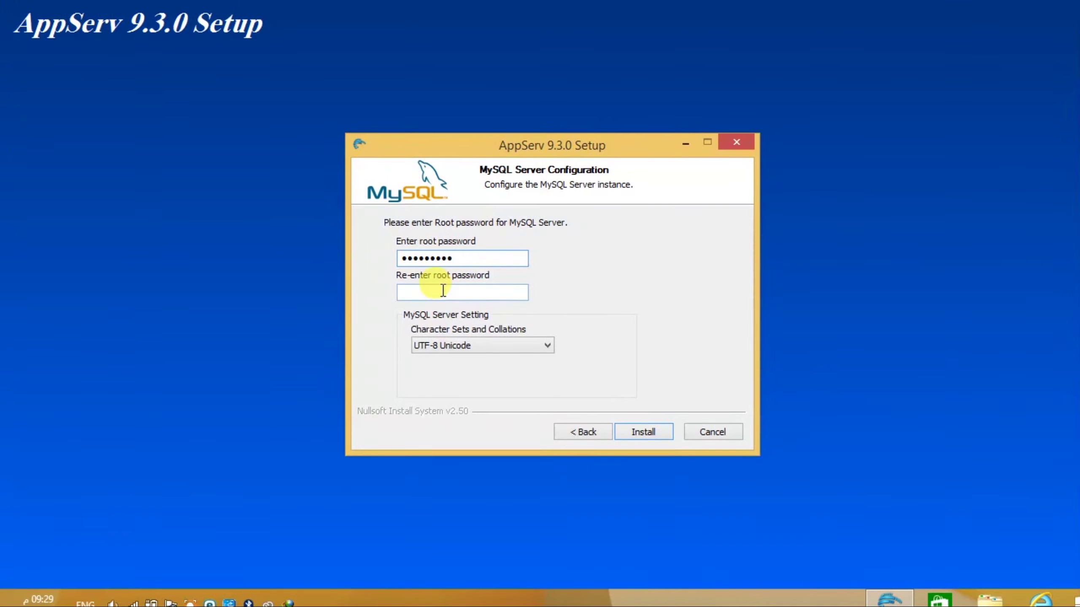
pyautogui.write('1234567')
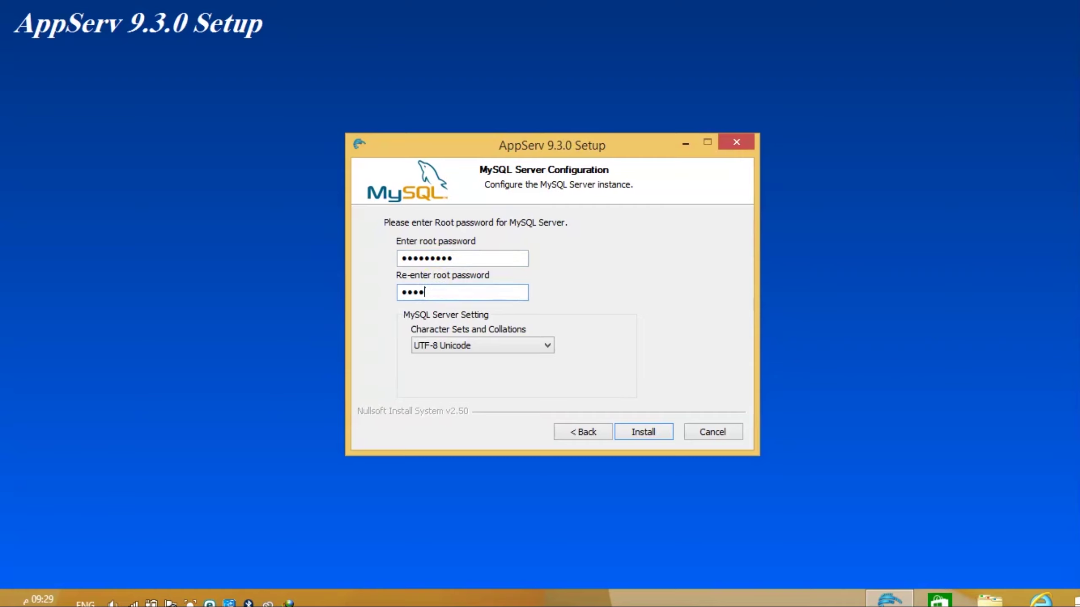
pyautogui.write('890')
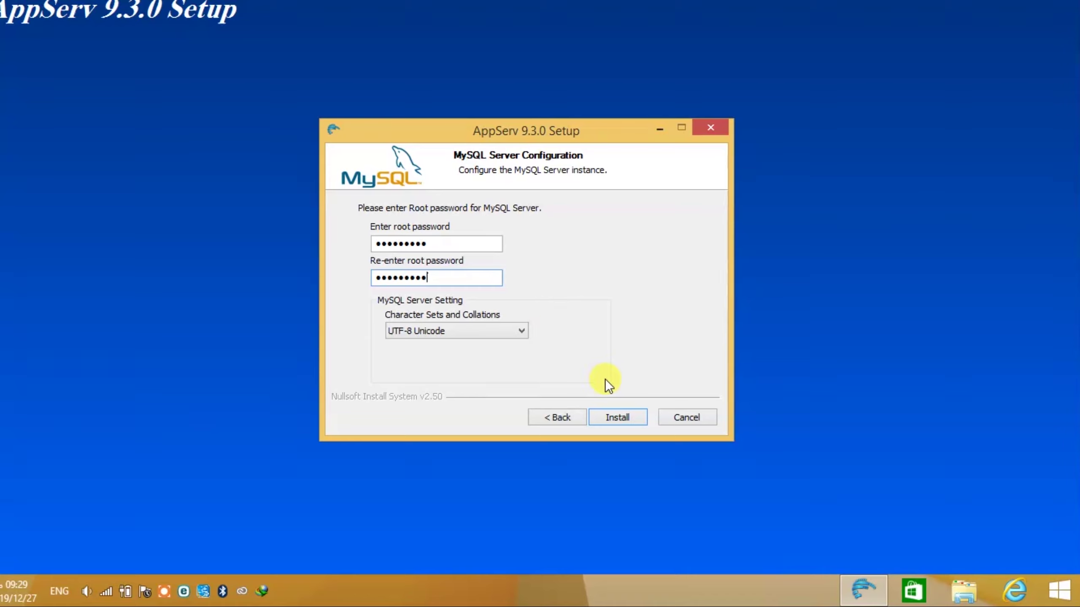
# - Install AppServ 9.3.0 until the Completing the AppServ 9.3.0 Setup Wizard page appears
pyautogui.click(616, 417)
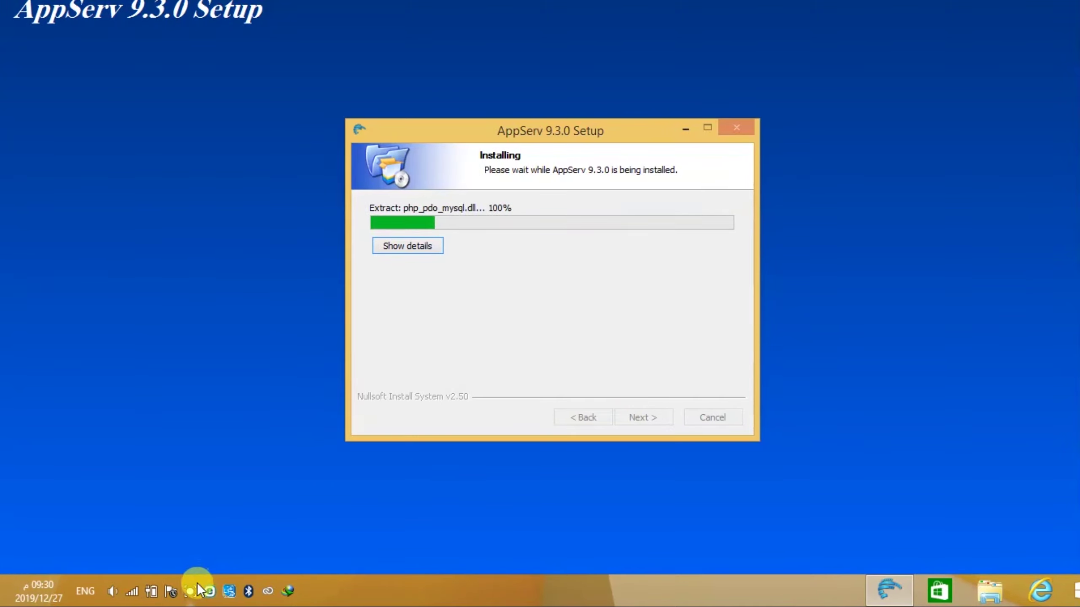
pyautogui.click(191, 592)
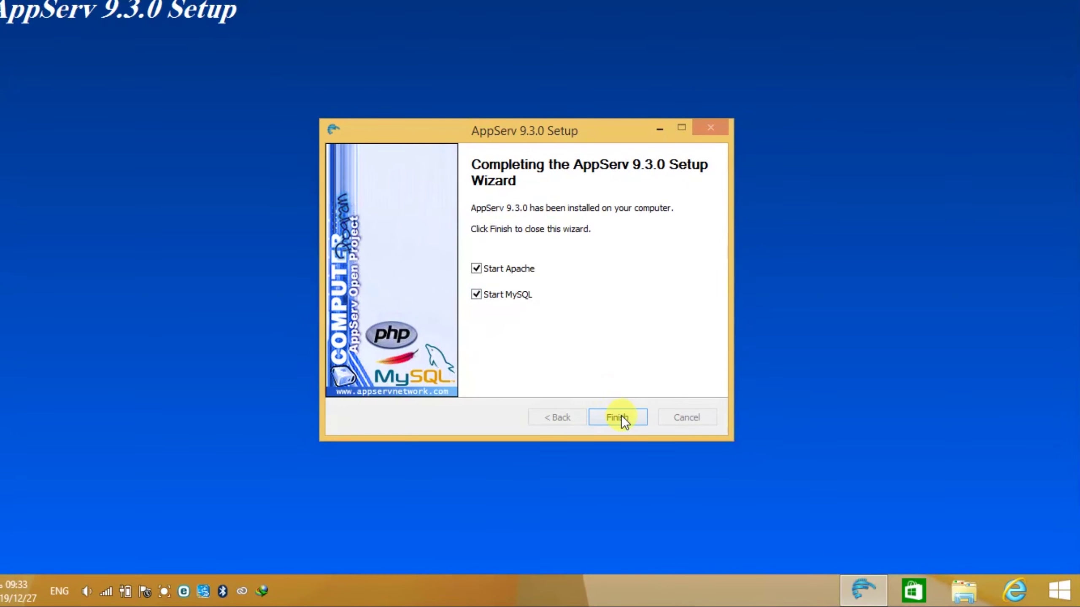
# - Finish setup with Start Apache and Start MySQL checked, then reopen Internet Explorer
pyautogui.click(622, 417)
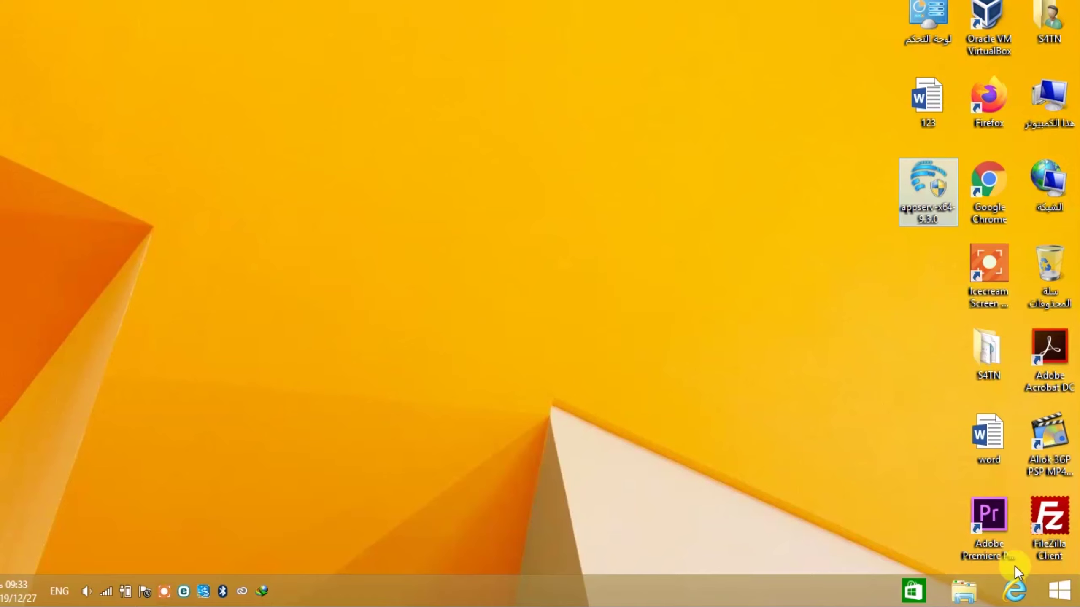
pyautogui.click(1016, 596)
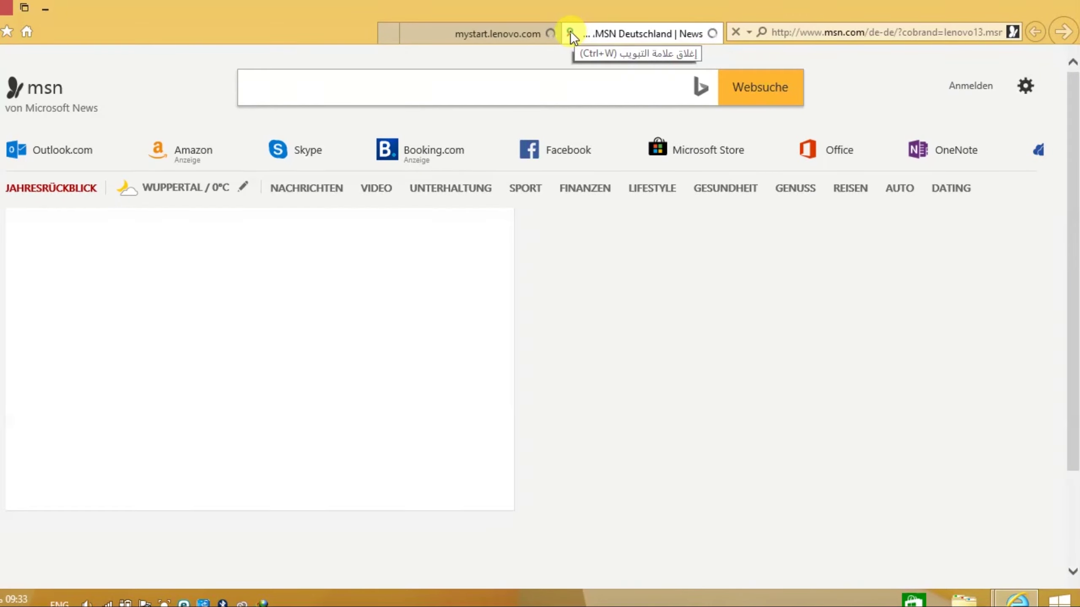
pyautogui.click(570, 33)
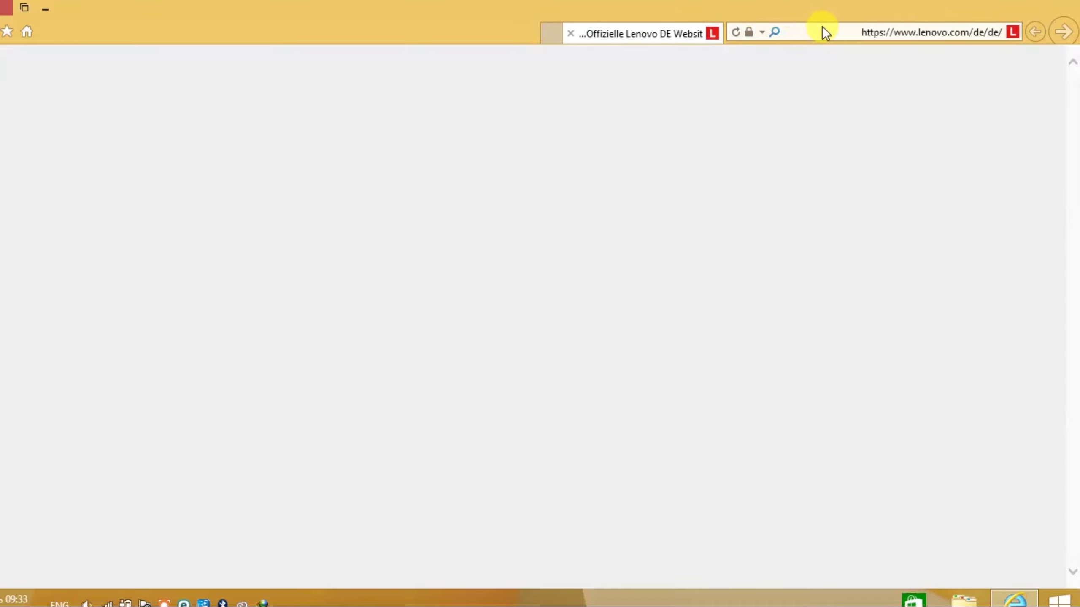
pyautogui.click(824, 27)
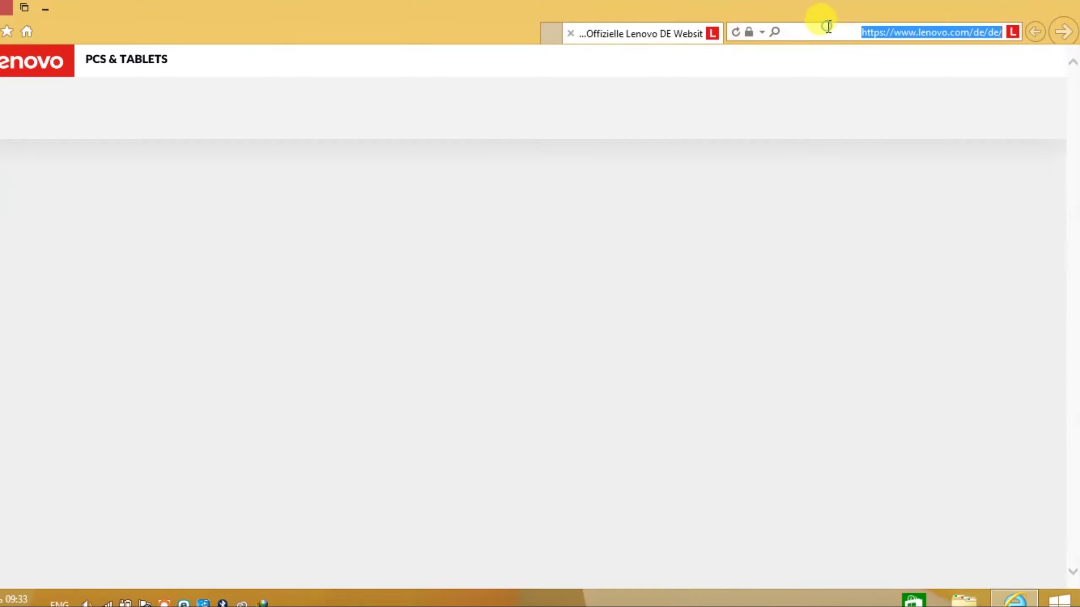
pyautogui.write('loca')
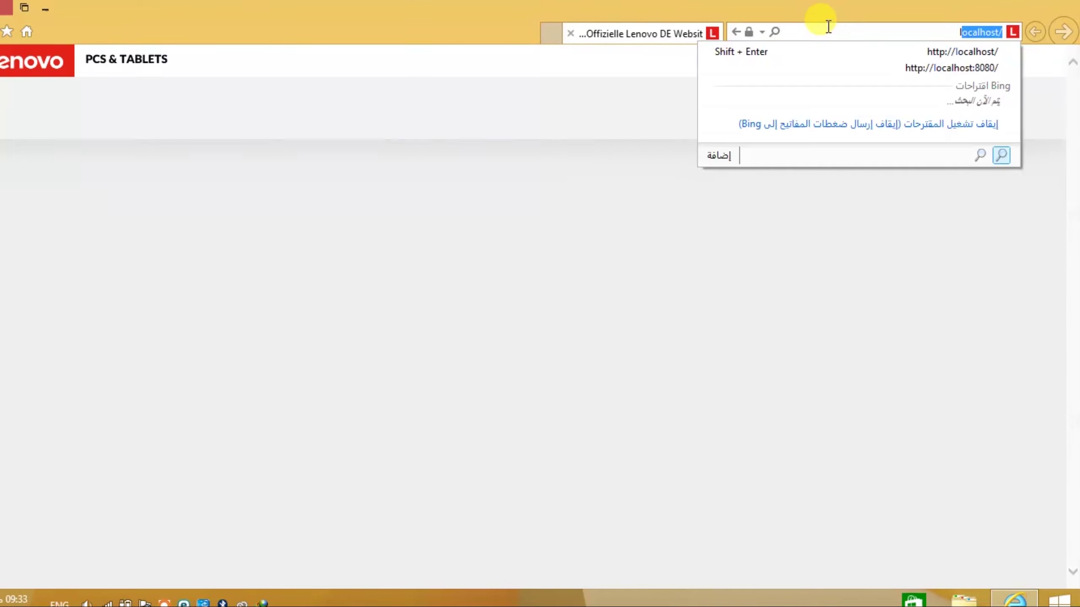
pyautogui.write('lhost')
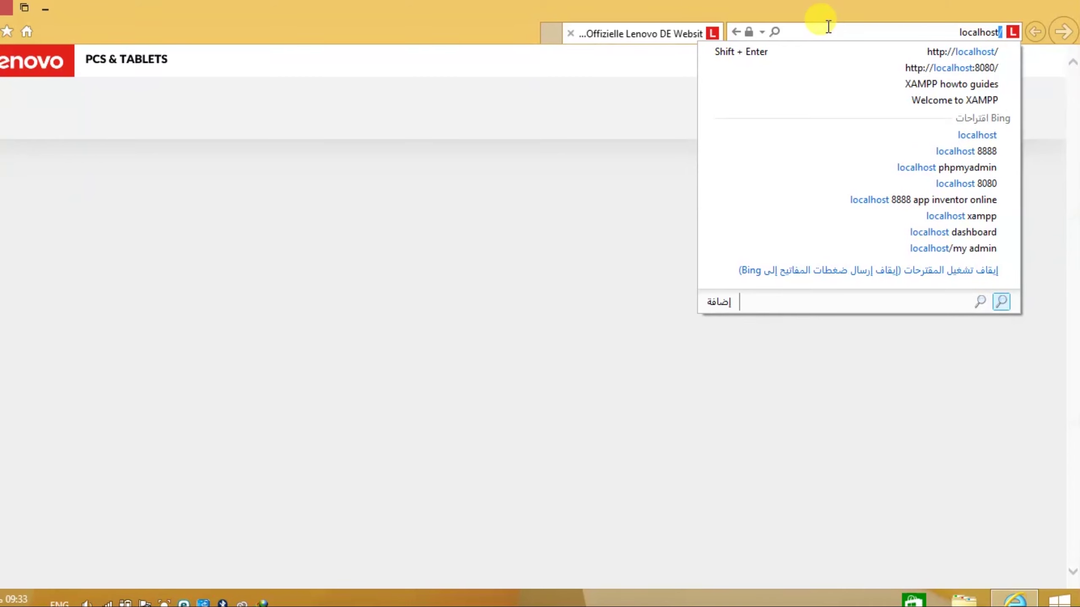
pyautogui.press('Return')
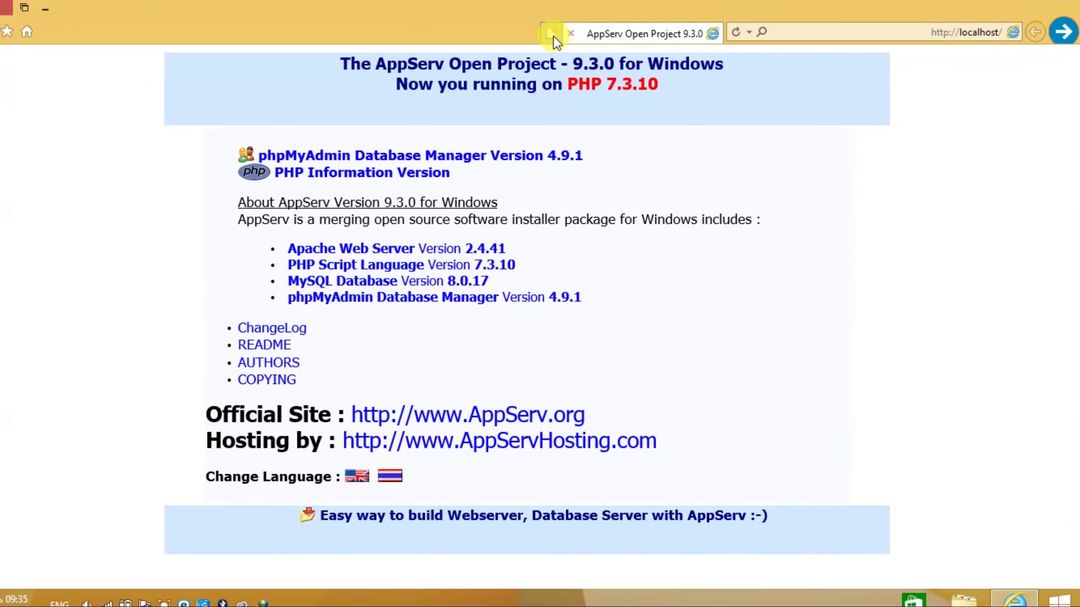
pyautogui.click(551, 41)
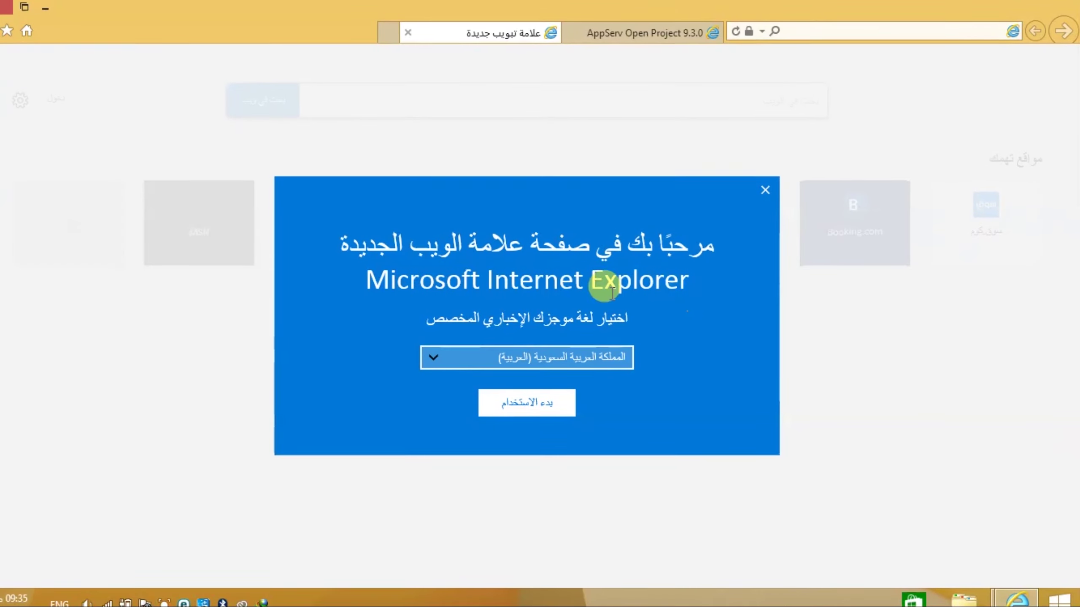
pyautogui.click(761, 195)
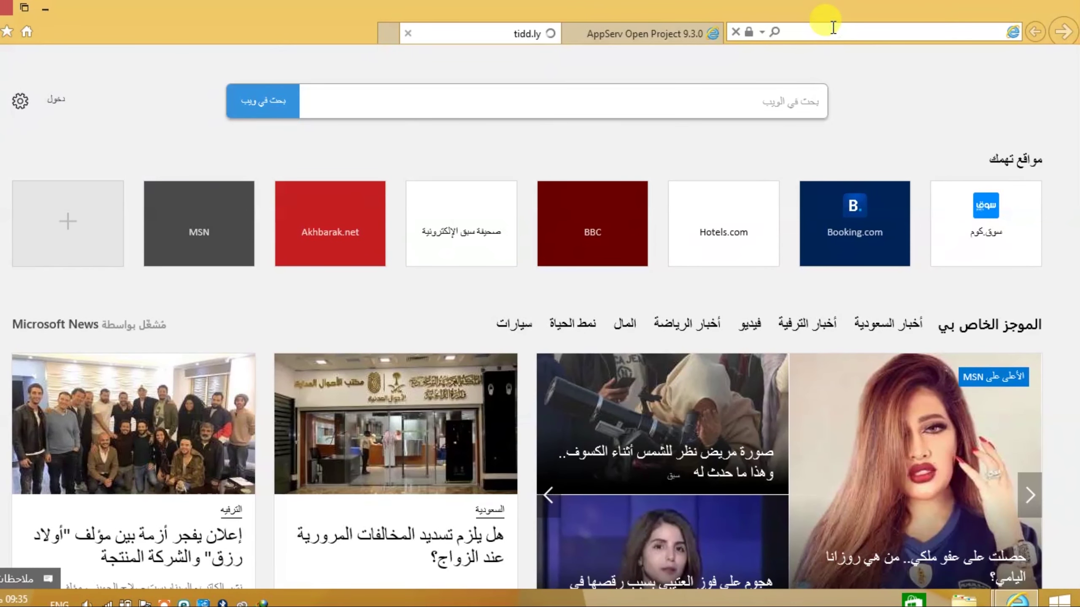
pyautogui.click(833, 28)
pyautogui.write('127.')
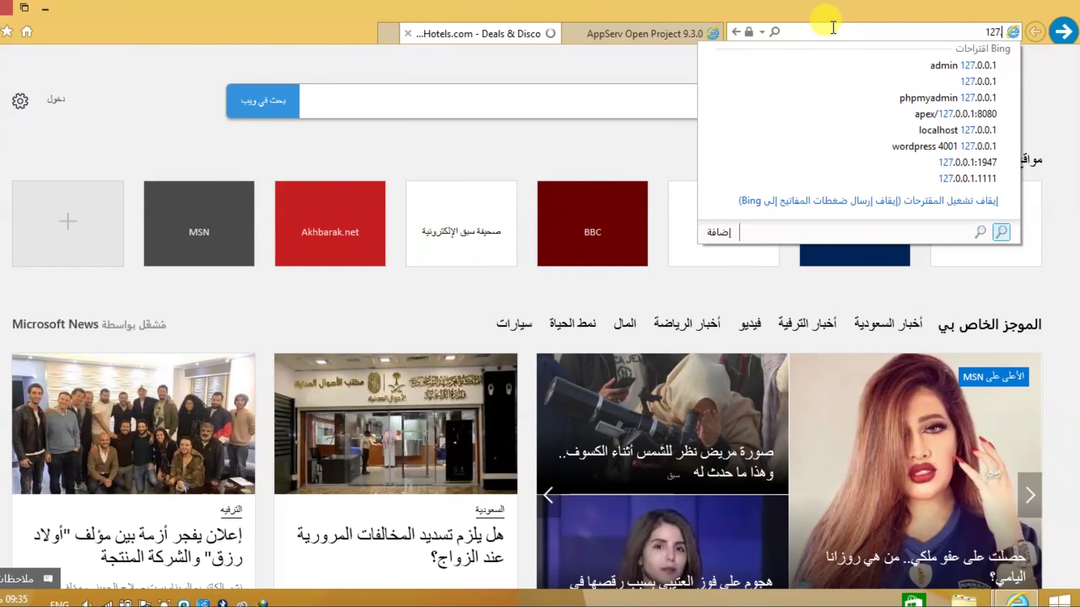
pyautogui.press('BackSpace')
pyautogui.write('.0')
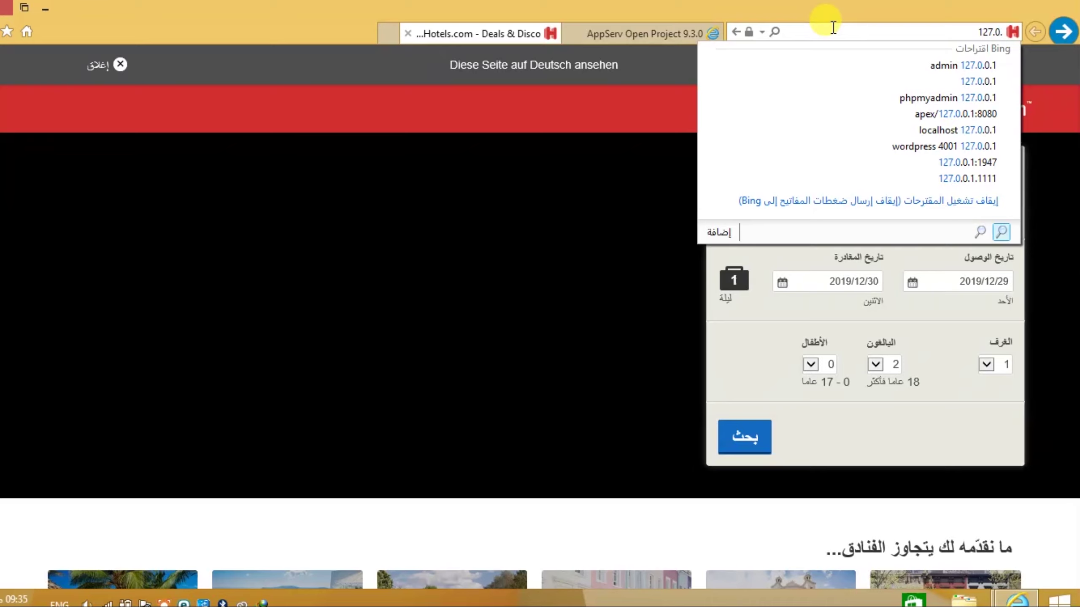
pyautogui.write('.0.1')
pyautogui.press('Return')
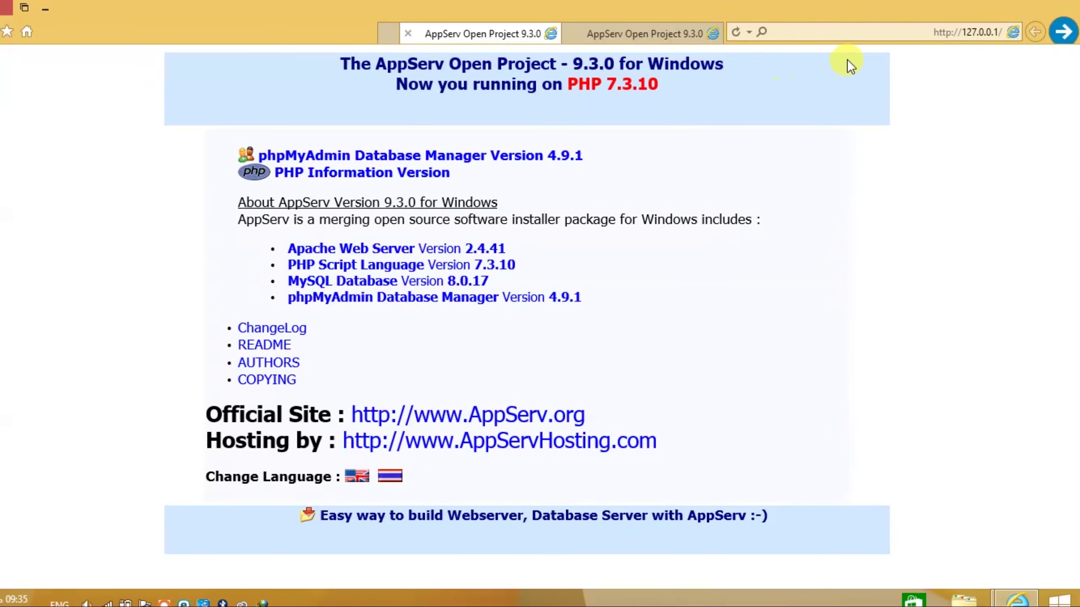
pyautogui.click(670, 28)
pyautogui.click(491, 36)
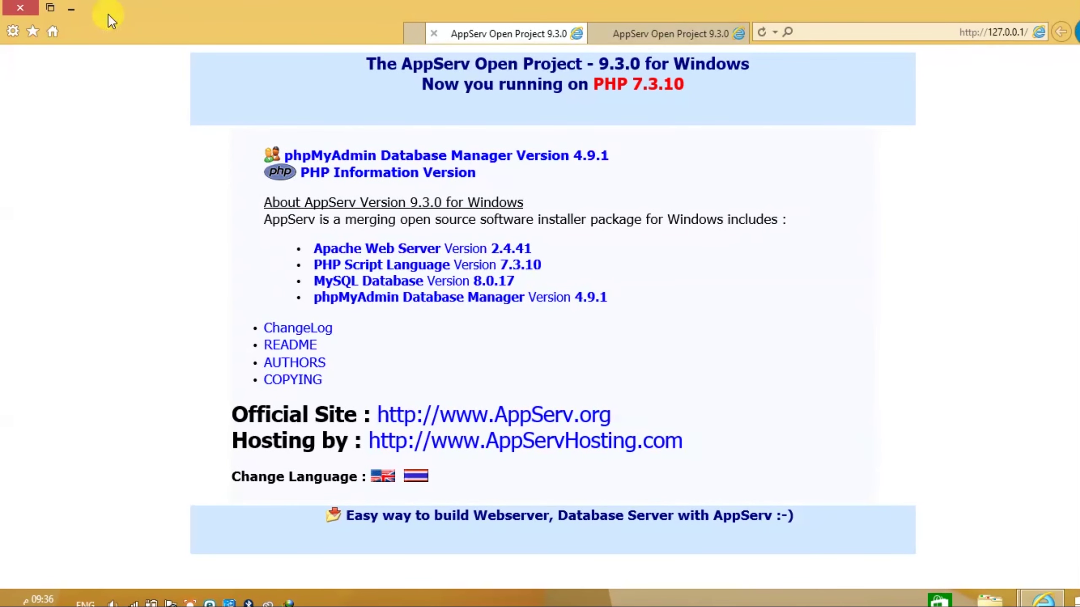
# - Minimize the browser, browse This PC > C: > AppServ > www, and maximize the Explorer window
pyautogui.click(71, 9)
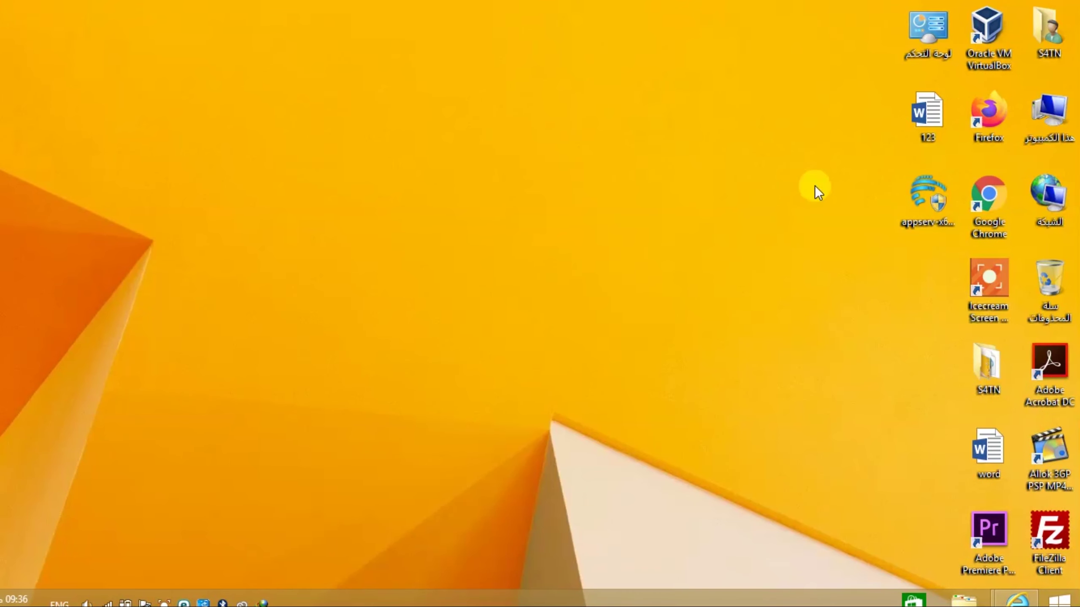
pyautogui.doubleClick(1064, 120)
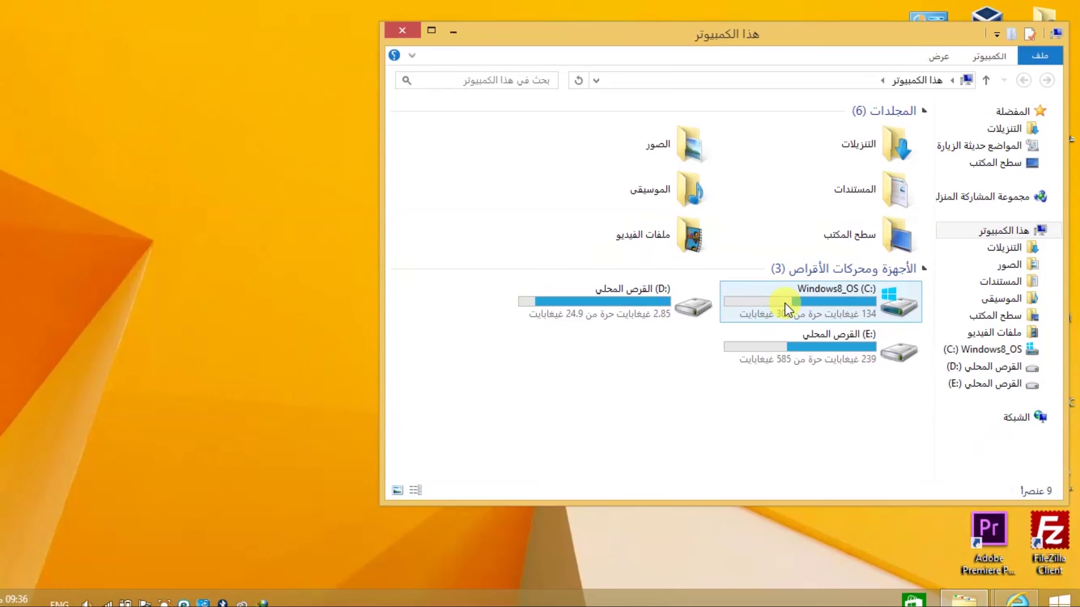
pyautogui.doubleClick(783, 303)
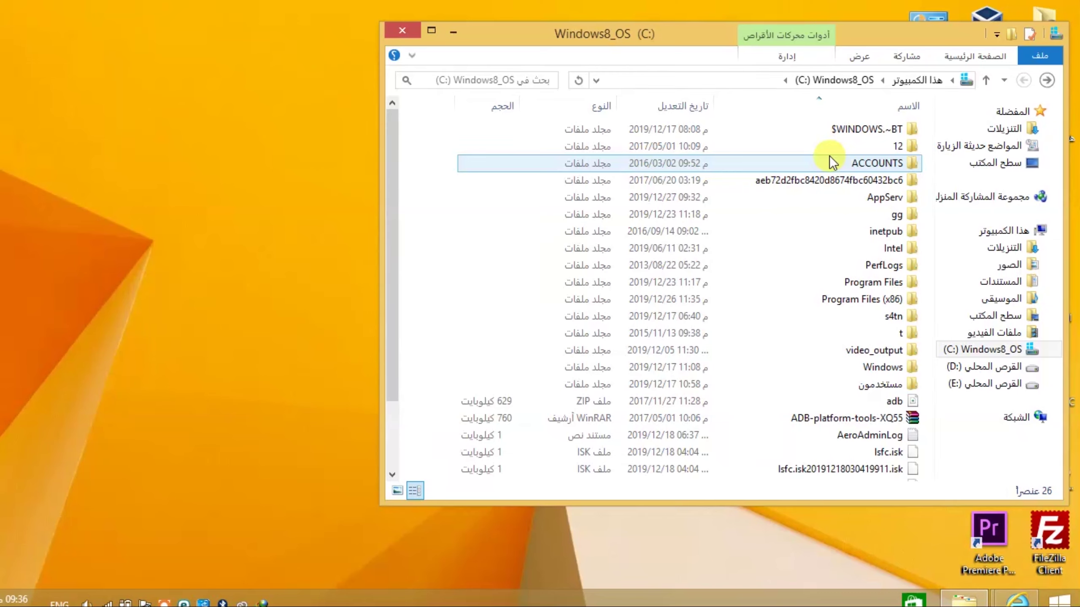
pyautogui.click(829, 155)
pyautogui.press('Down')
pyautogui.press('Down')
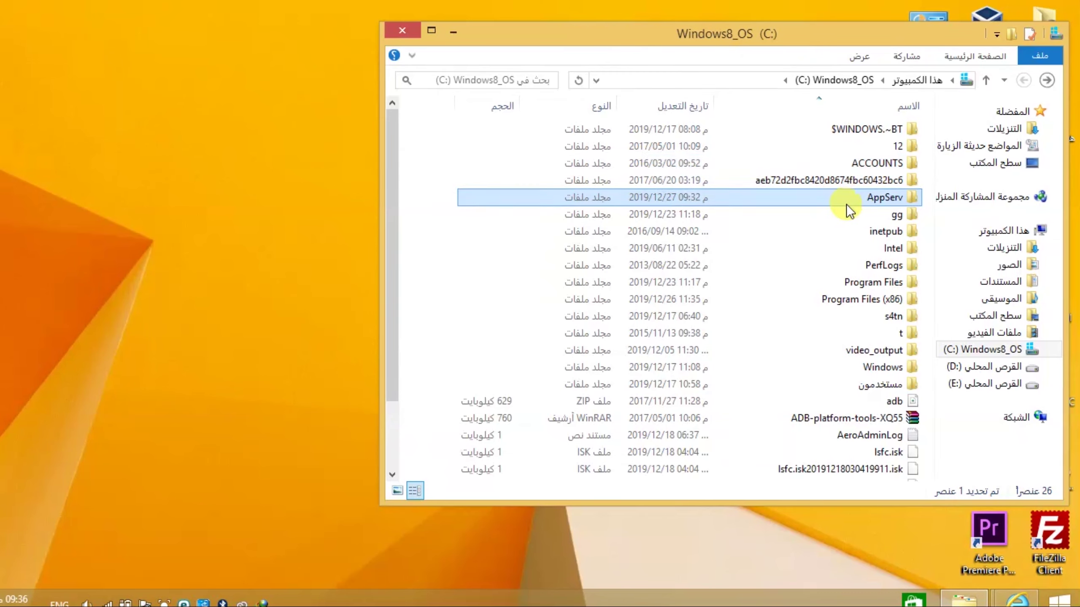
pyautogui.doubleClick(849, 201)
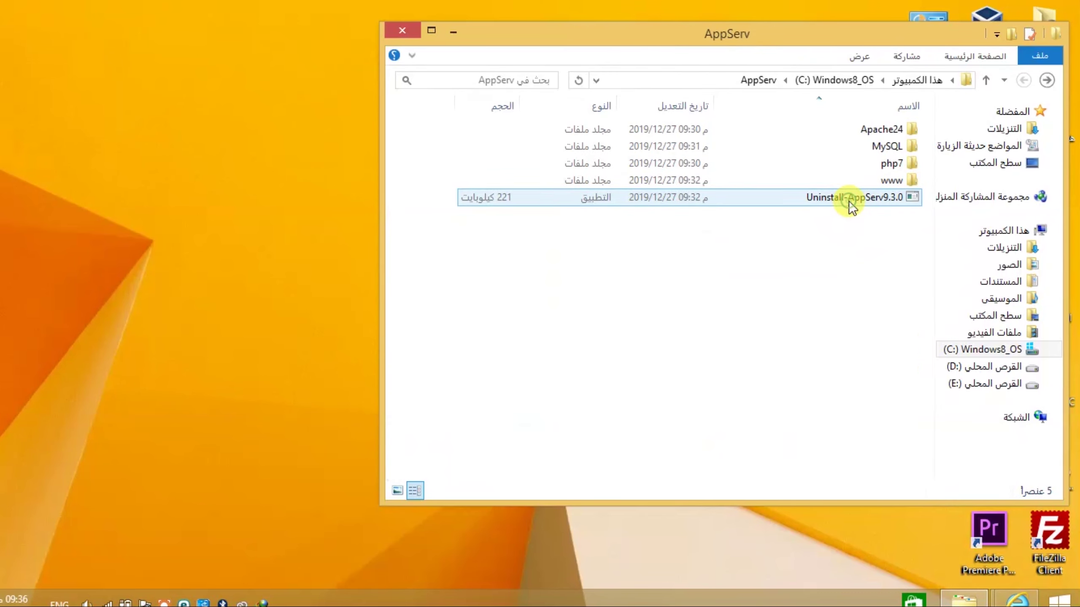
pyautogui.doubleClick(872, 180)
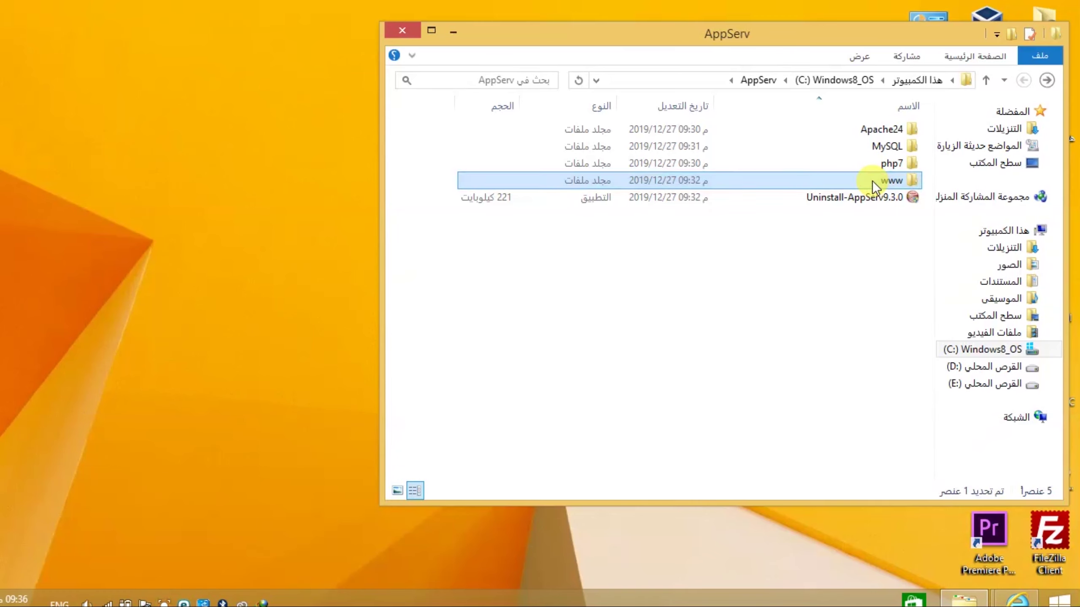
pyautogui.doubleClick(779, 35)
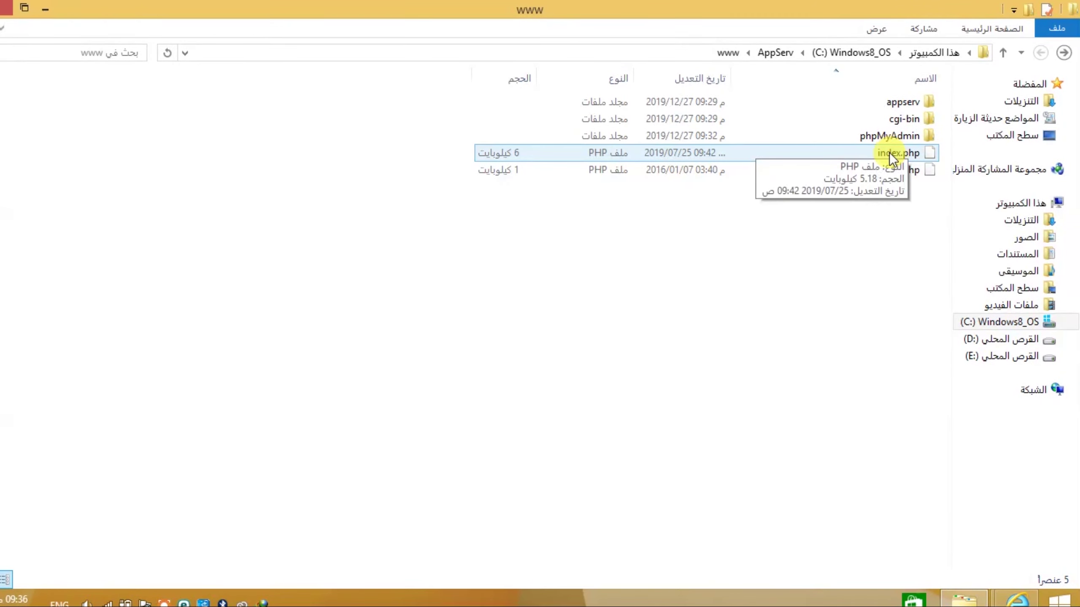
# - Create a new folder named s4tn inside www and open it
pyautogui.rightClick(881, 271)
pyautogui.moveTo(791, 462)
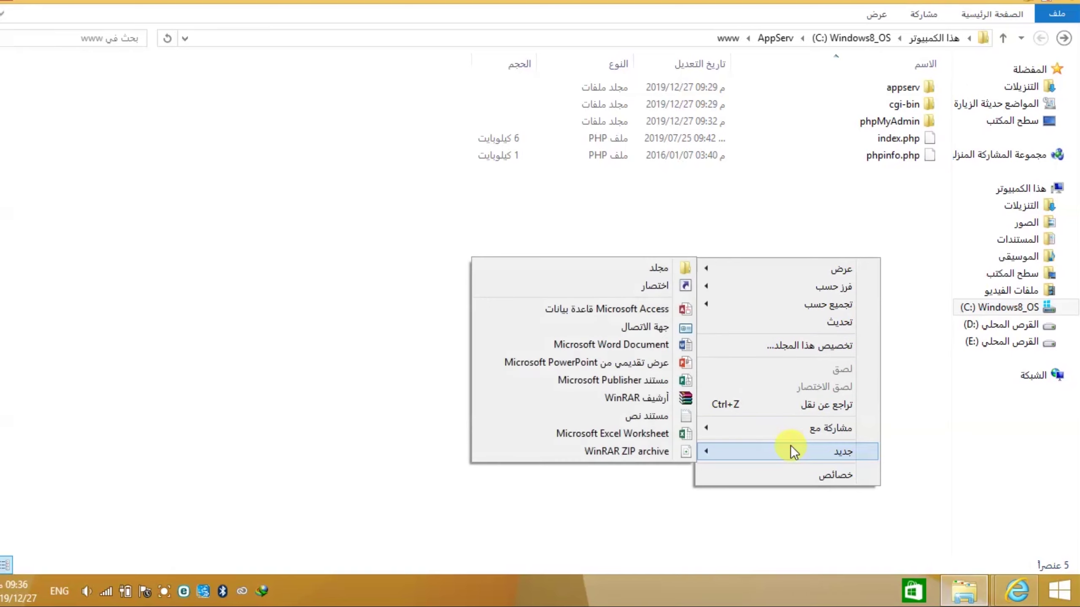
pyautogui.click(658, 268)
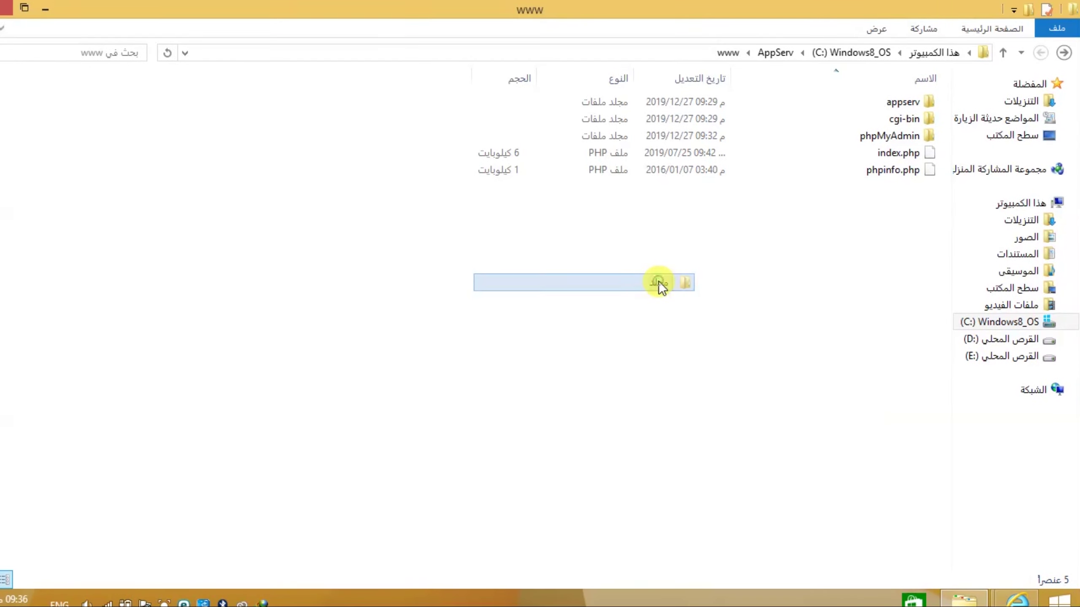
pyautogui.write('s4')
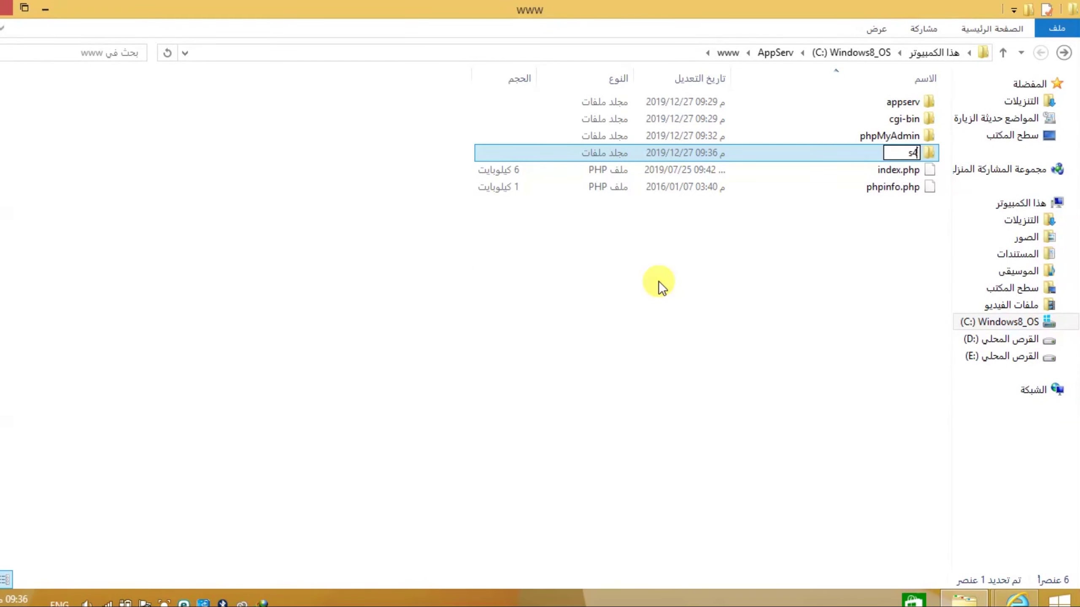
pyautogui.write('tn')
pyautogui.press('Return')
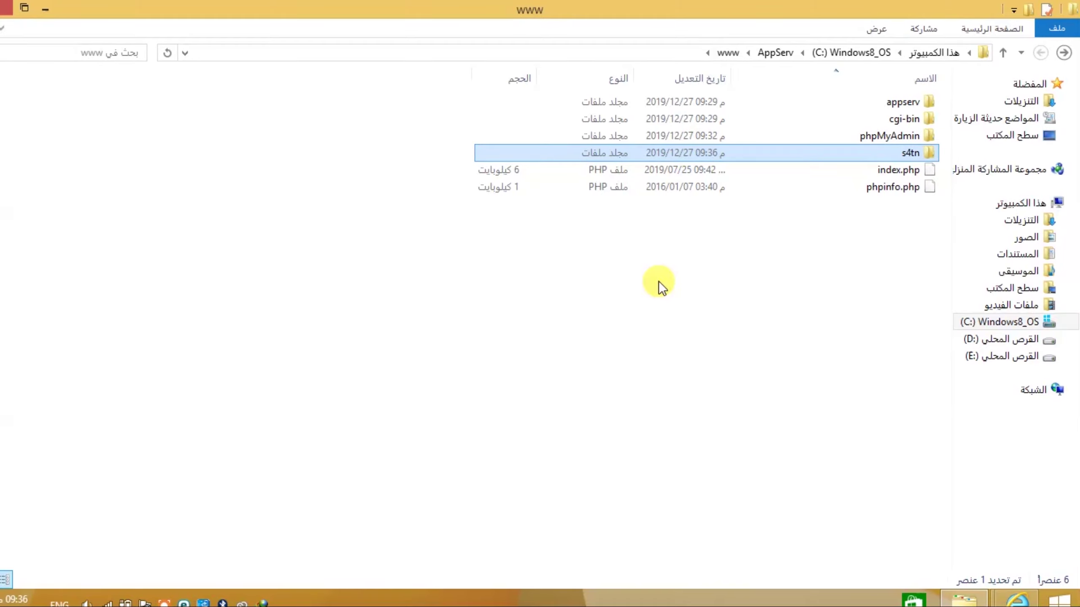
pyautogui.press('Return')
# - Add a new text document with the default name inside s4tn
pyautogui.rightClick(658, 281)
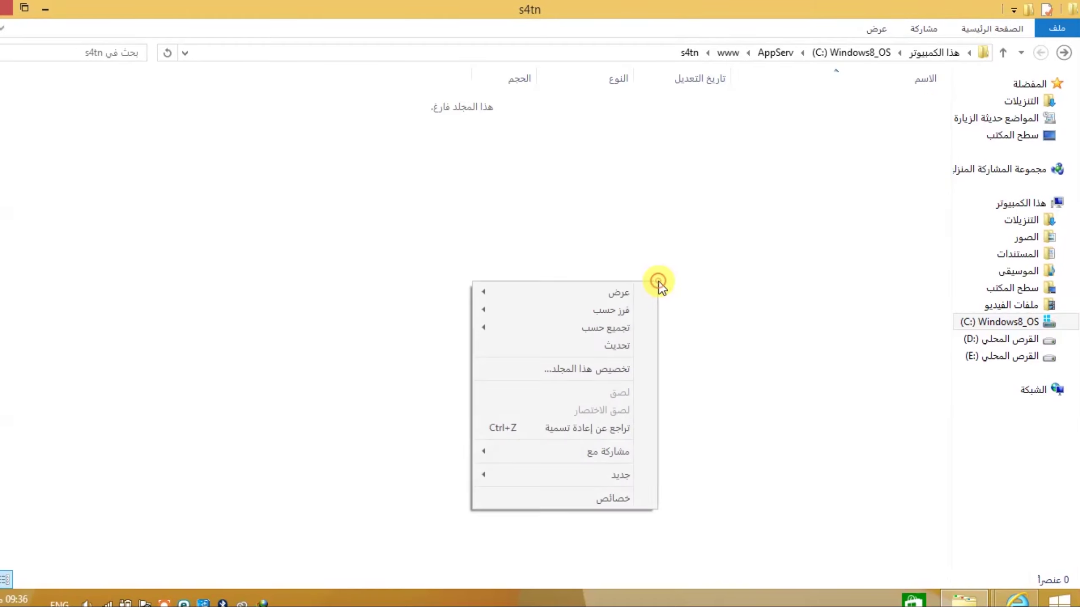
pyautogui.moveTo(540, 456)
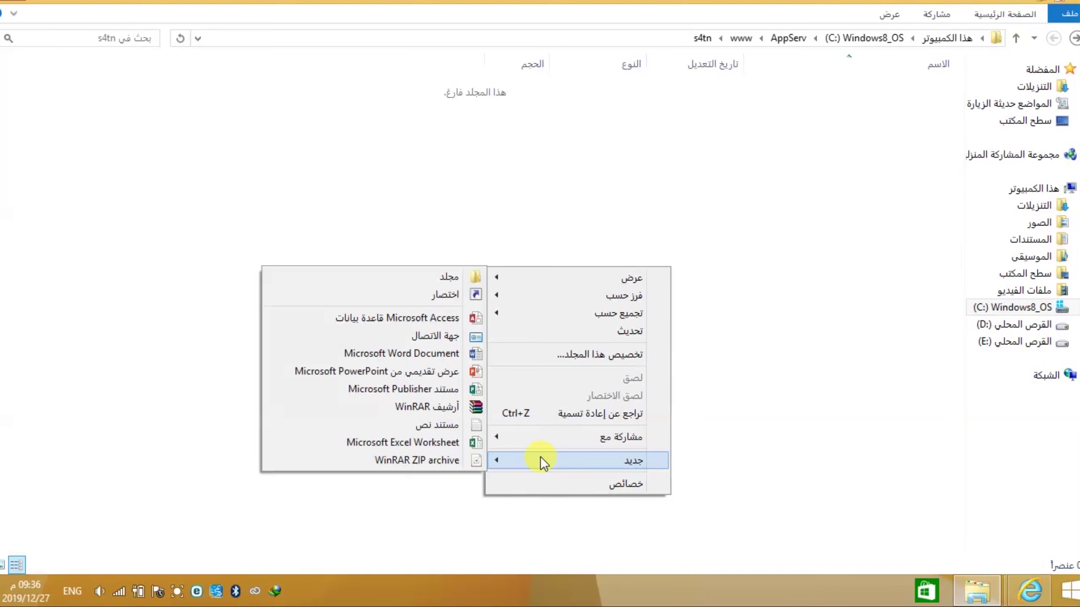
pyautogui.click(452, 420)
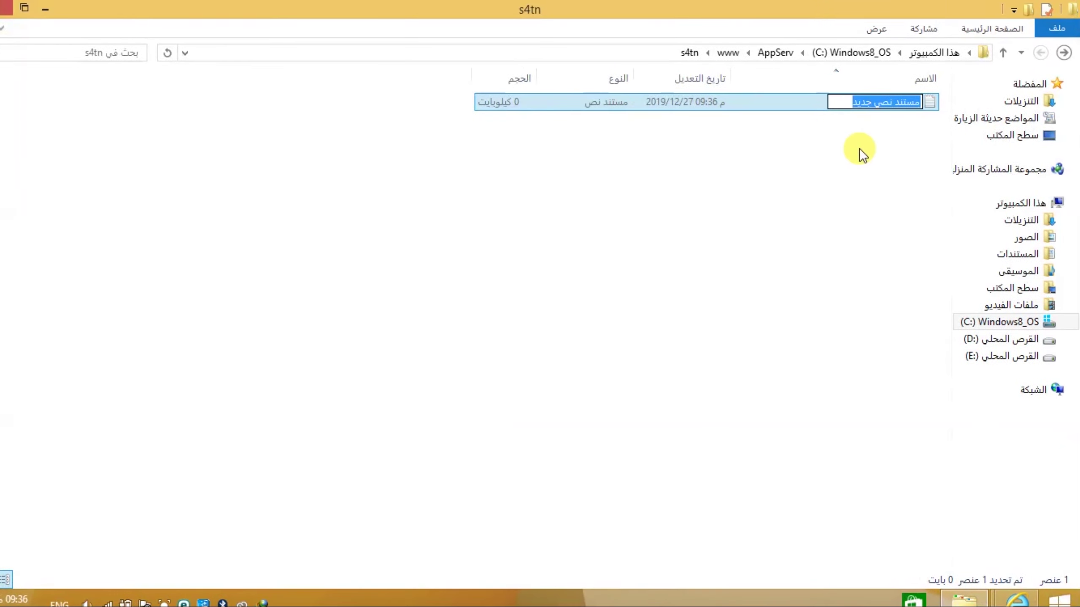
pyautogui.click(956, 87)
# - Open the new text document in Notepad and switch the keyboard to left-to-right input
pyautogui.doubleClick(931, 101)
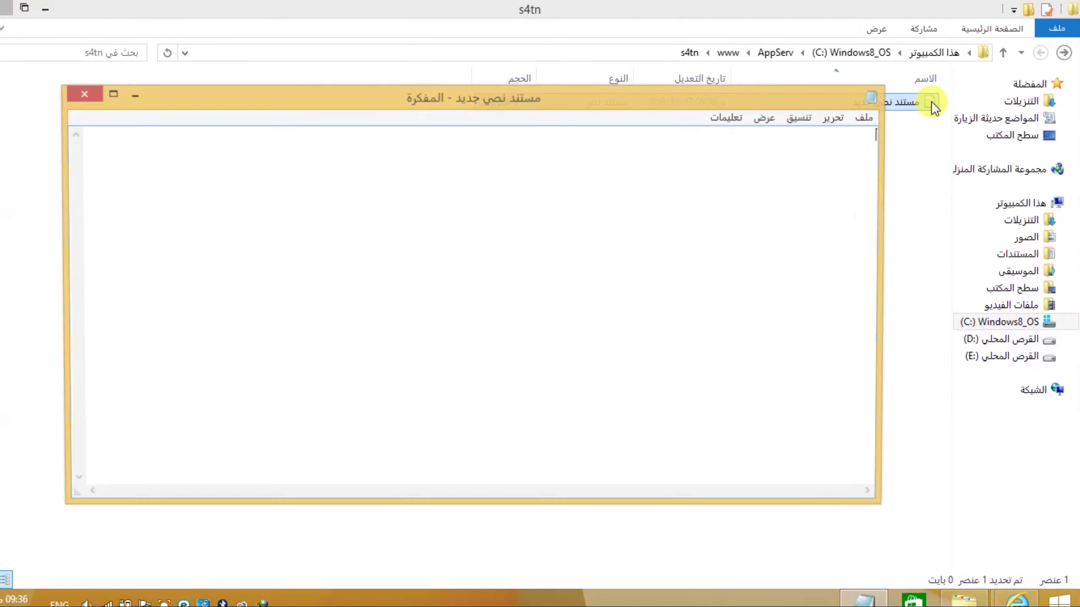
pyautogui.press('alt')
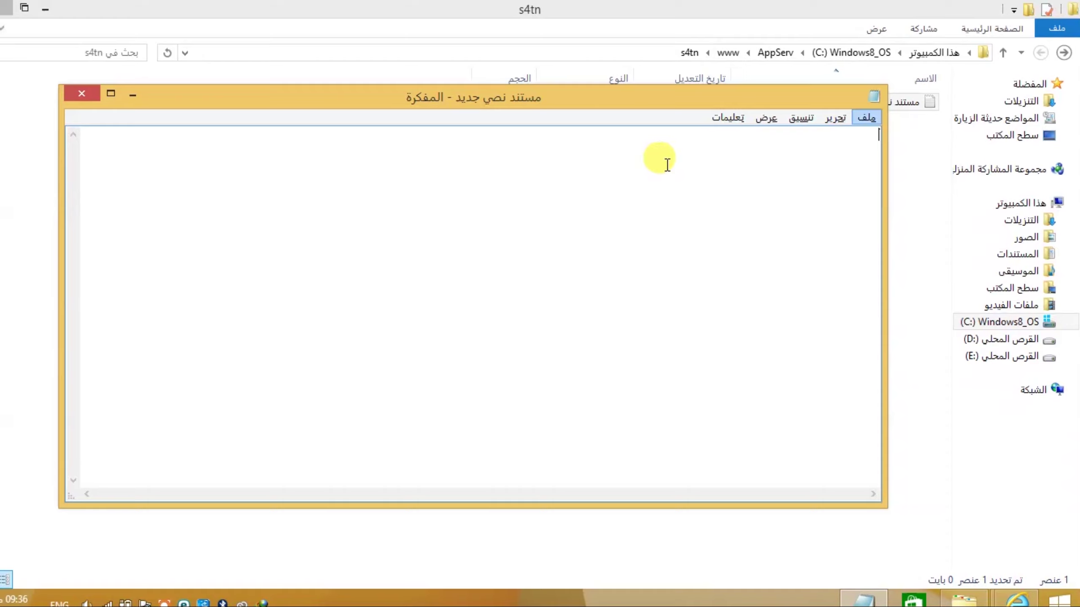
pyautogui.hotkey('alt', 'shift')
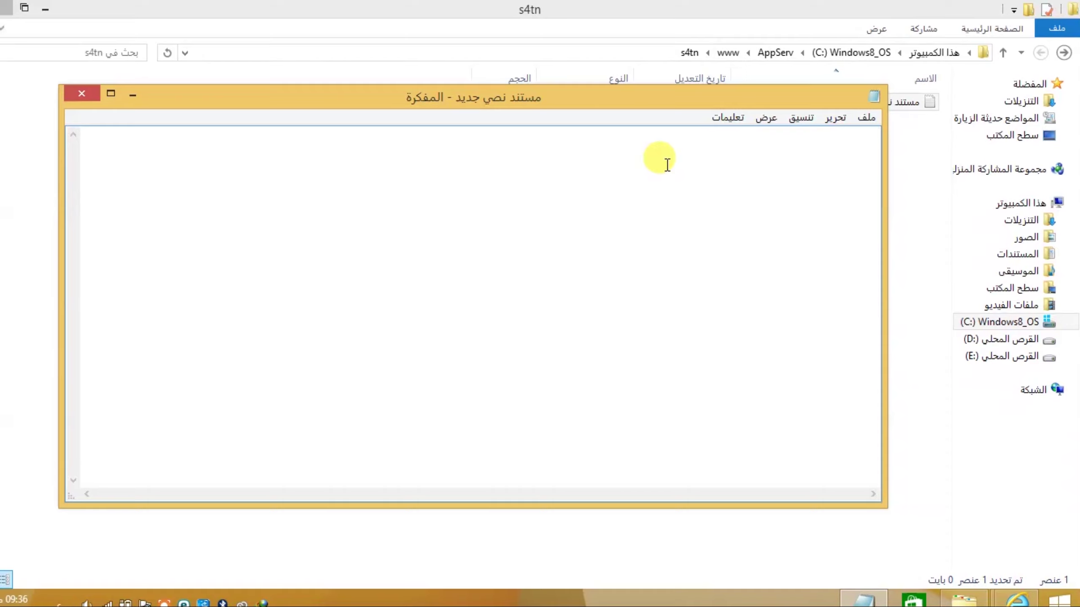
pyautogui.hotkey('ctrl', 'shift')
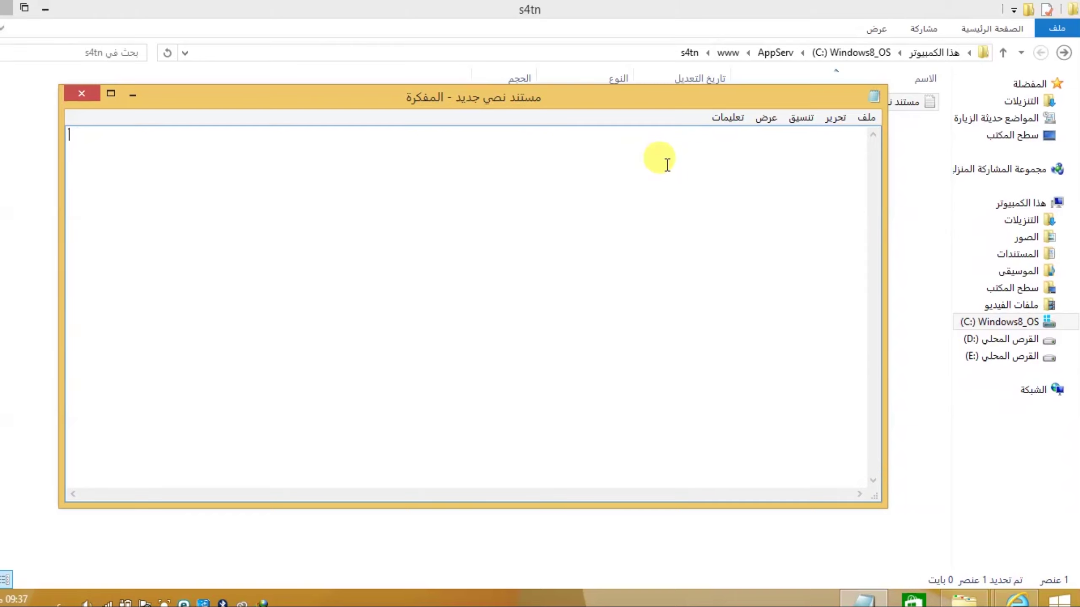
pyautogui.hotkey('alt', 'shift')
pyautogui.hotkey('alt', 'shift')
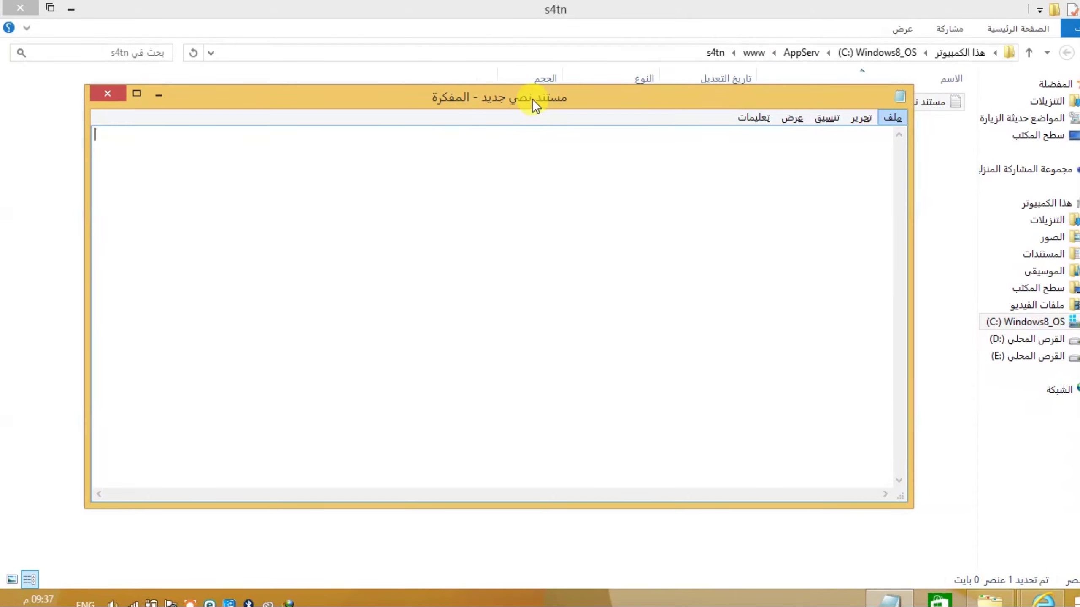
pyautogui.press('Escape')
# - Write <?php, an echo line introducing the author by name, and a closing ?> tag
pyautogui.write('<?')
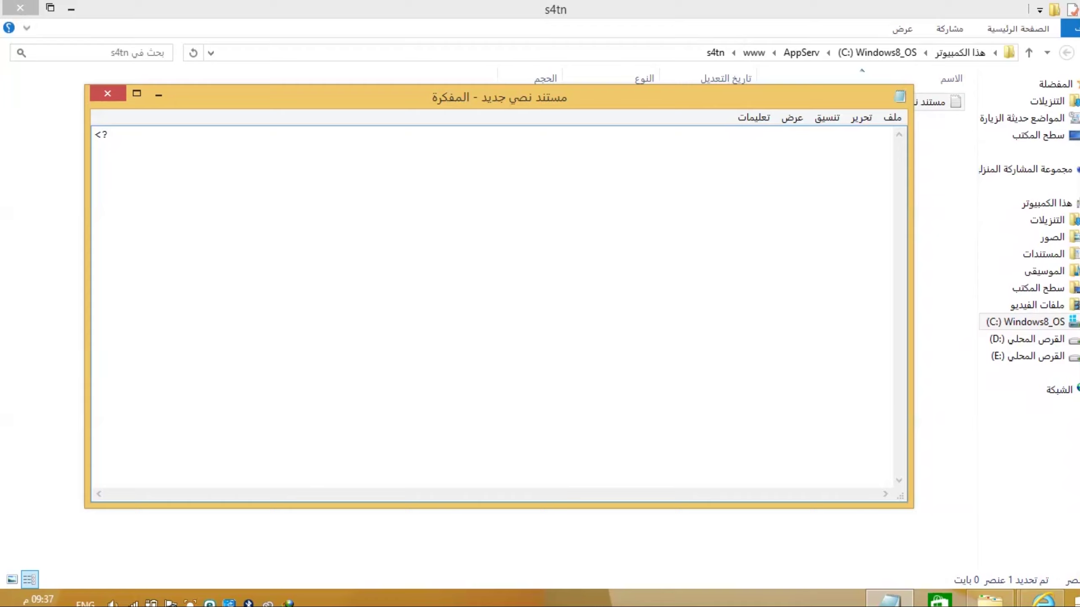
pyautogui.write('php>')
pyautogui.press('Return')
pyautogui.press('Return')
pyautogui.press('Return')
pyautogui.press('Return')
pyautogui.press('Return')
pyautogui.press('Return')
pyautogui.press('Return')
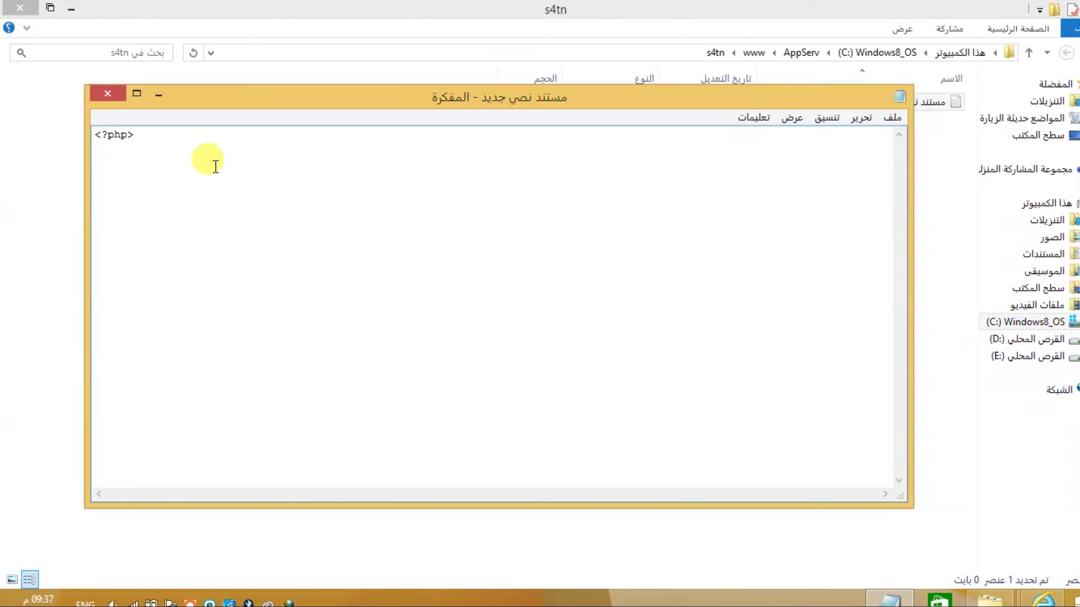
pyautogui.click(127, 136)
pyautogui.press('Return')
pyautogui.press('Return')
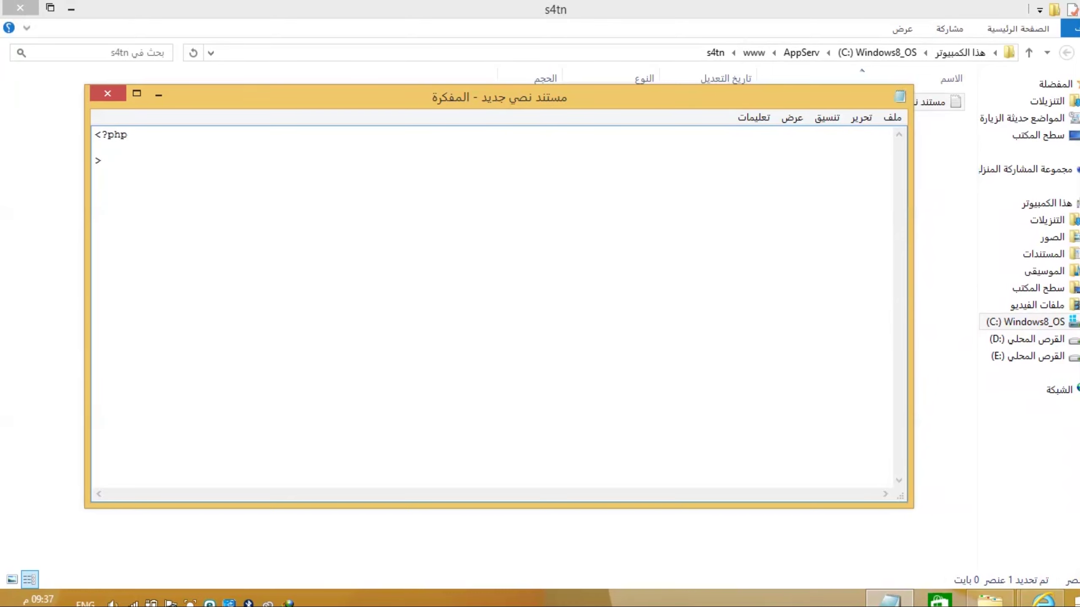
pyautogui.press('Return')
pyautogui.press('Return')
pyautogui.press('Return')
pyautogui.press('Return')
pyautogui.press('Return')
pyautogui.write('?')
pyautogui.click(103, 149)
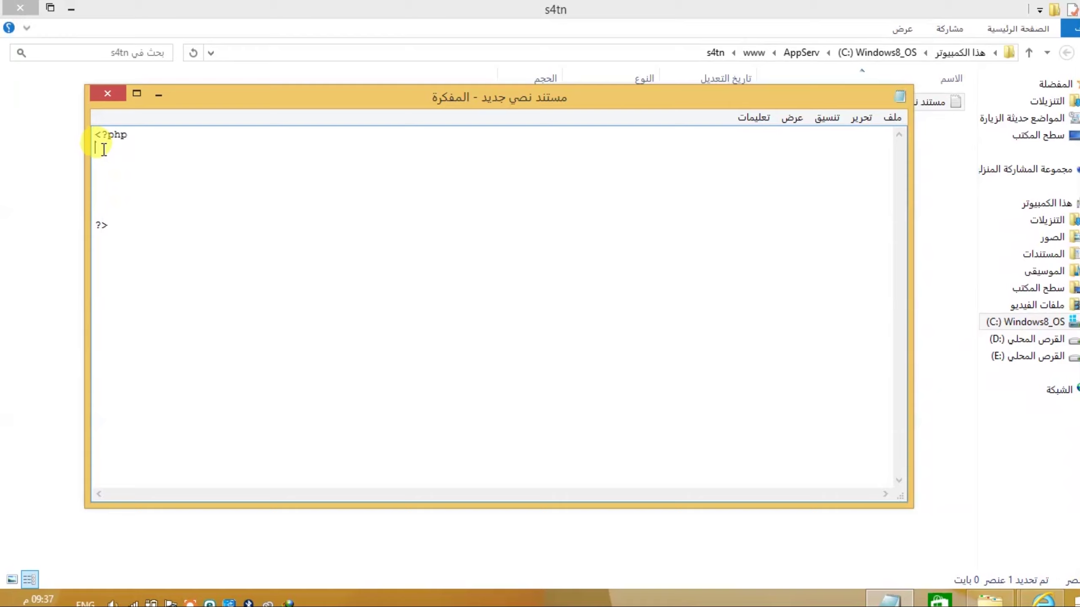
pyautogui.write('e')
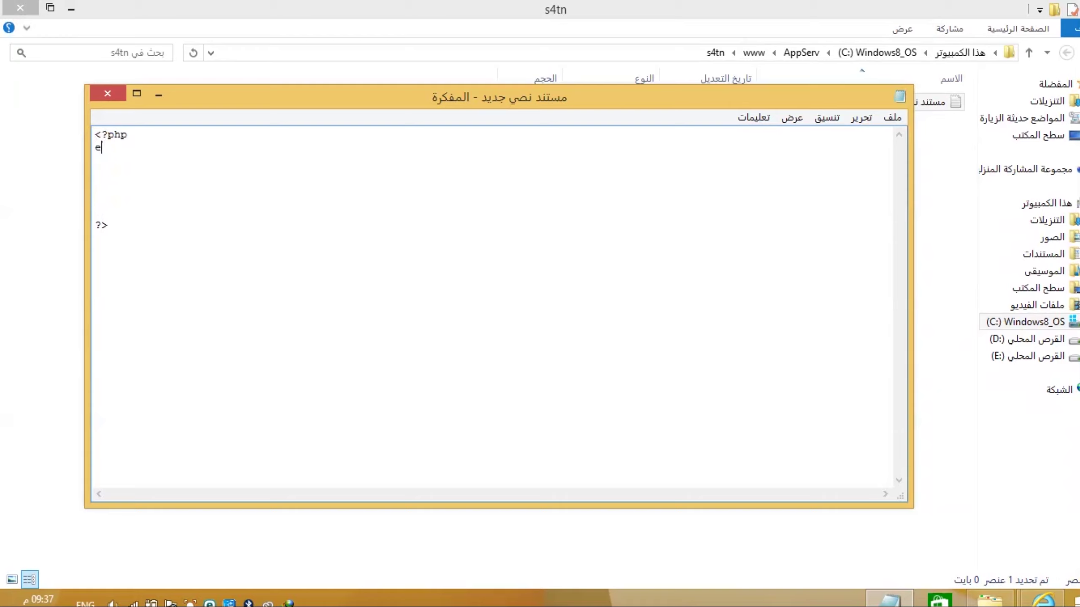
pyautogui.write('cho "I am Muhammad')
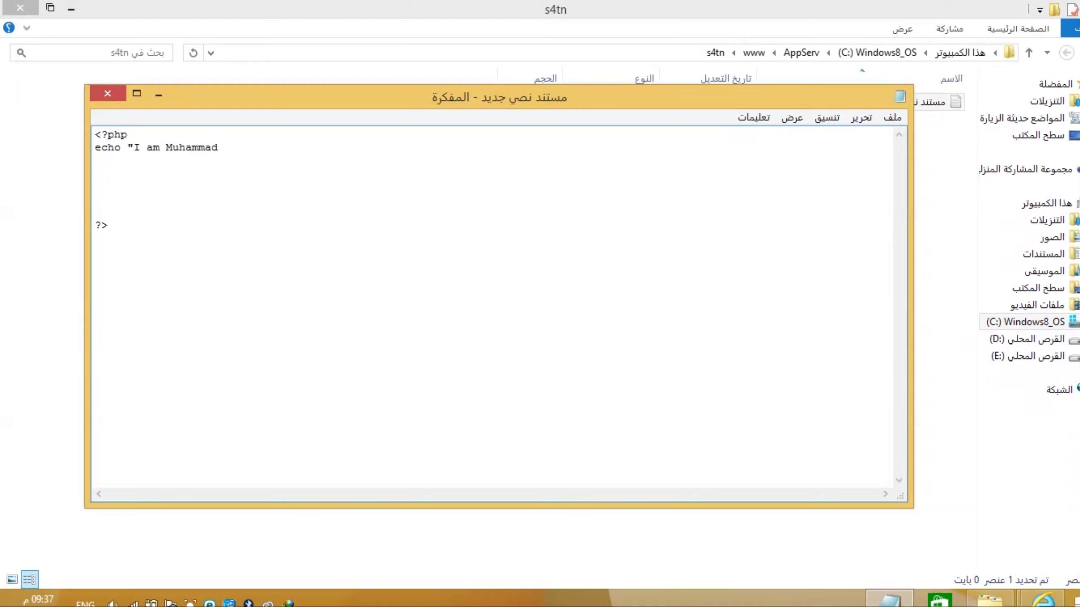
pyautogui.write('" ;')
pyautogui.press('Delete')
pyautogui.press('Delete')
pyautogui.press('Delete')
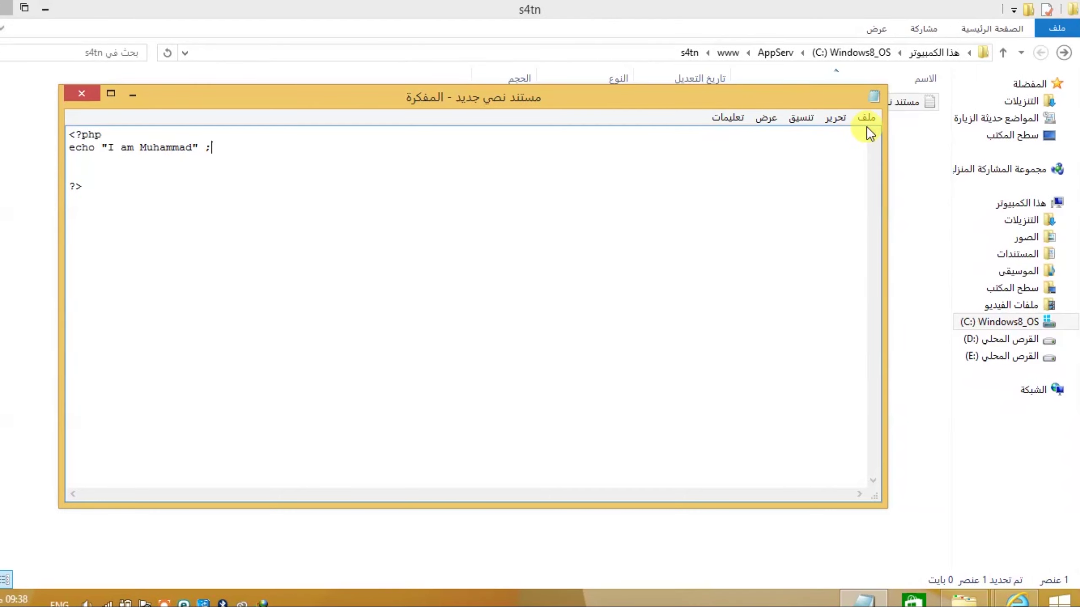
pyautogui.click(867, 119)
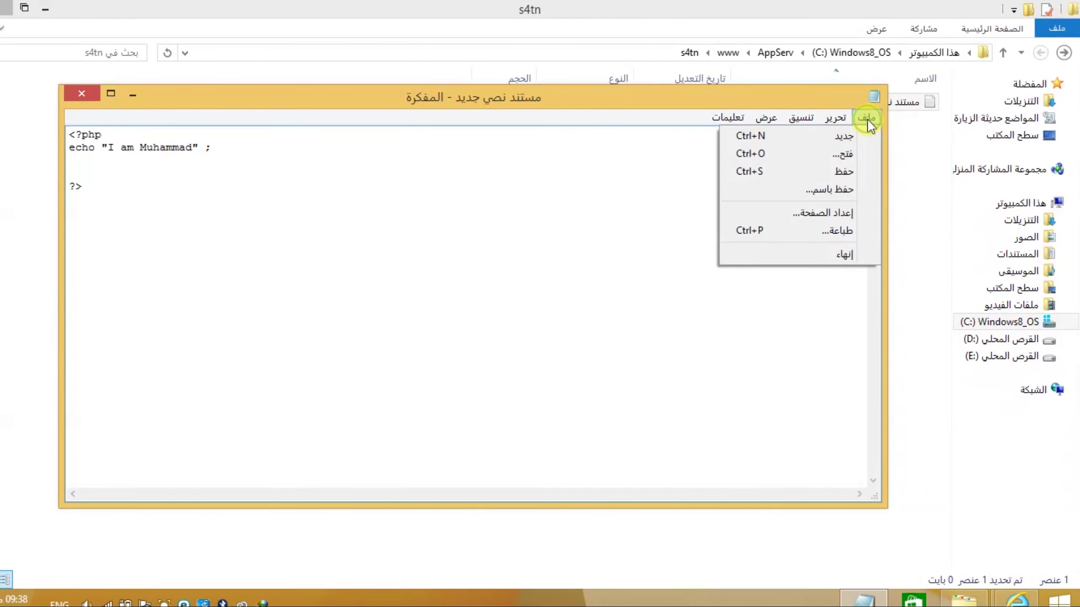
# - Save the script as index.php with All Files type, then close Notepad
pyautogui.click(853, 190)
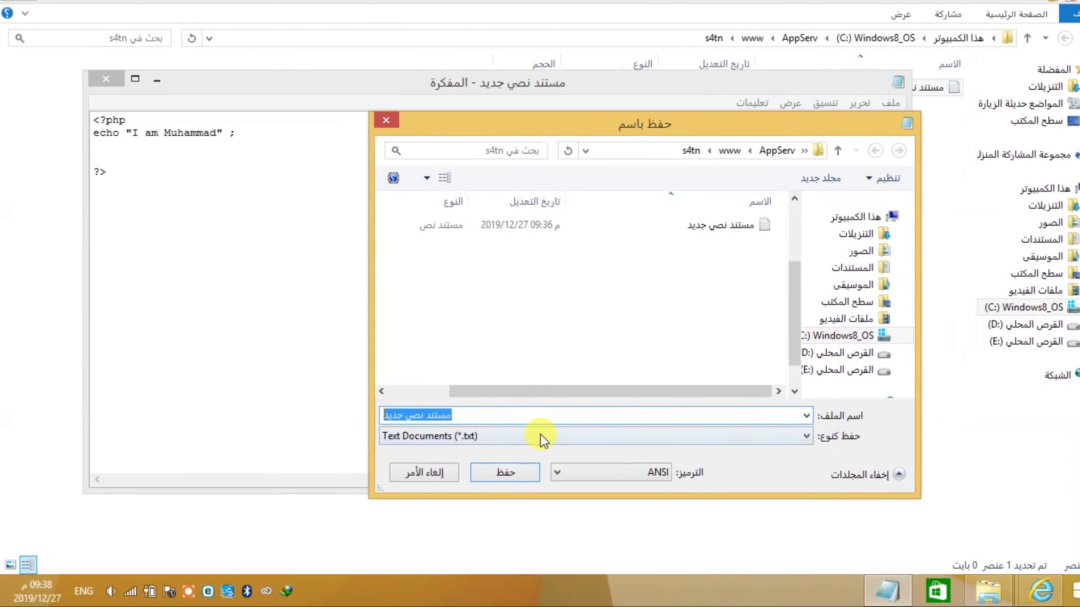
pyautogui.click(515, 450)
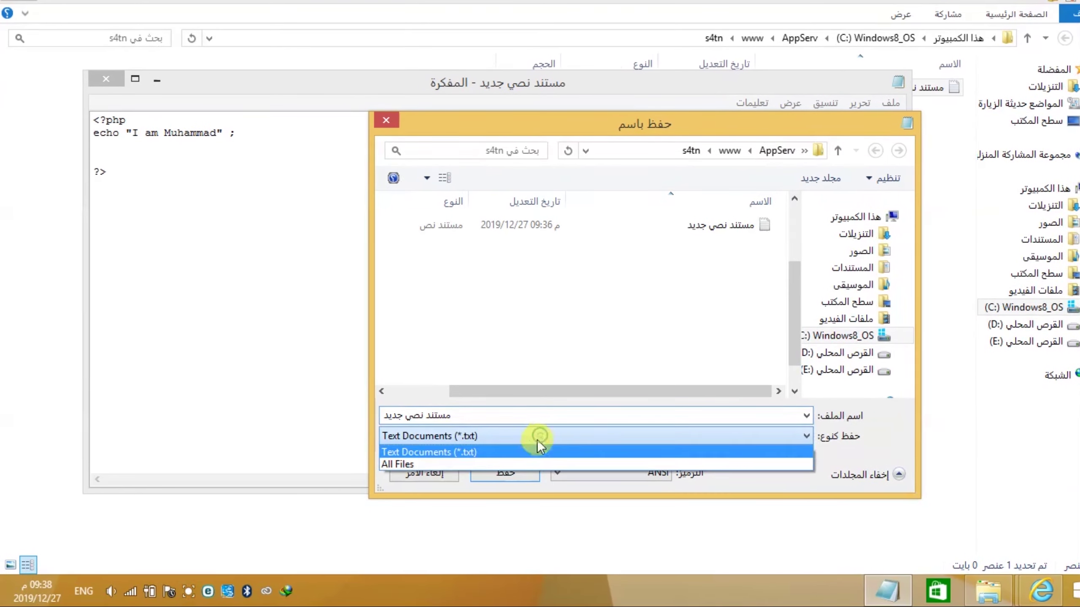
pyautogui.click(512, 462)
pyautogui.click(489, 421)
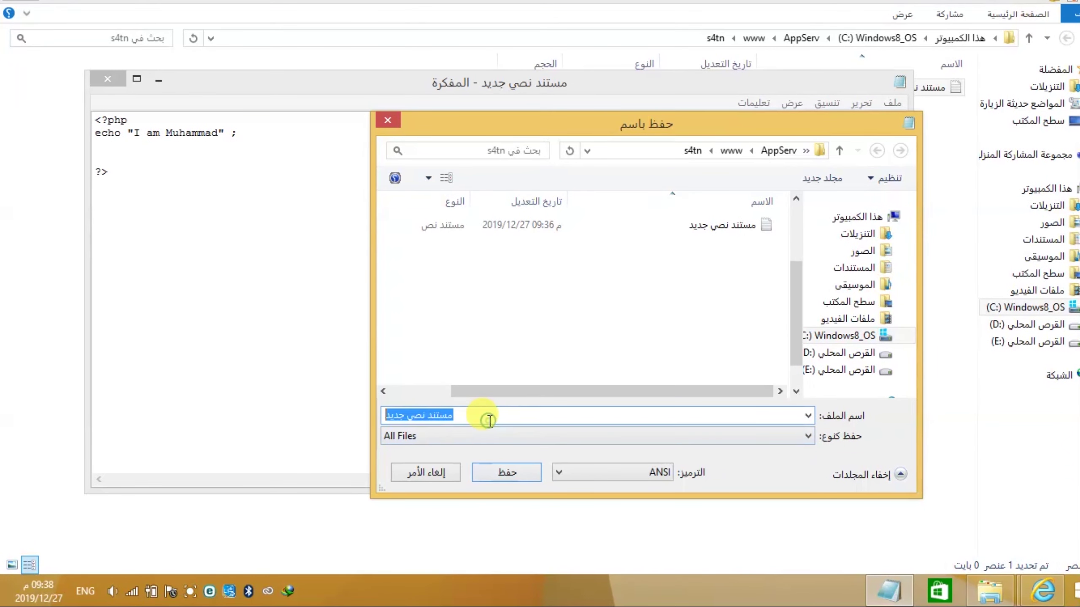
pyautogui.write('inde')
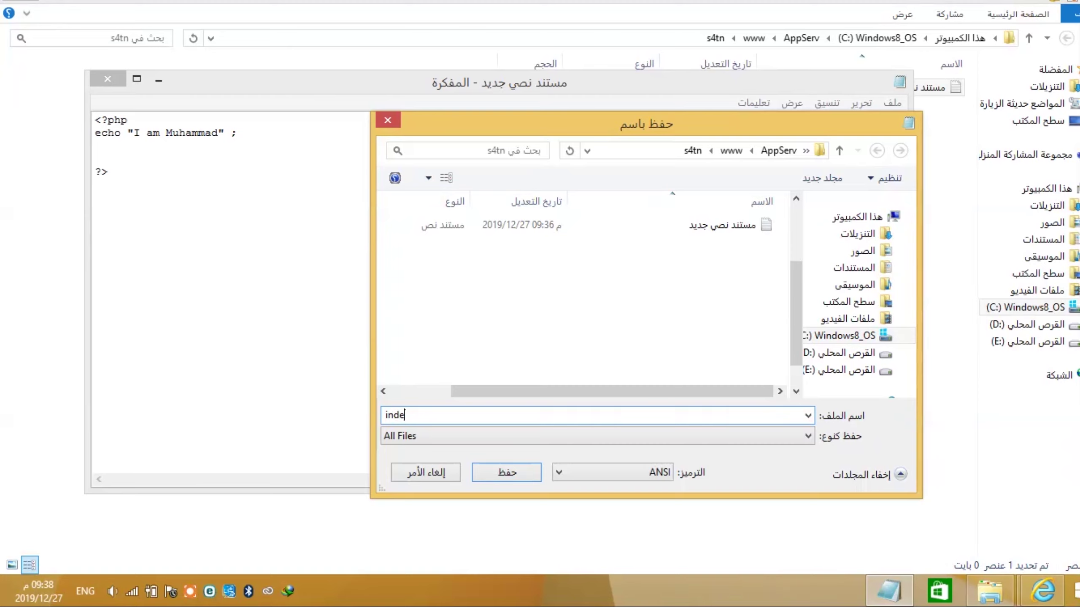
pyautogui.write('x.php')
pyautogui.click(507, 471)
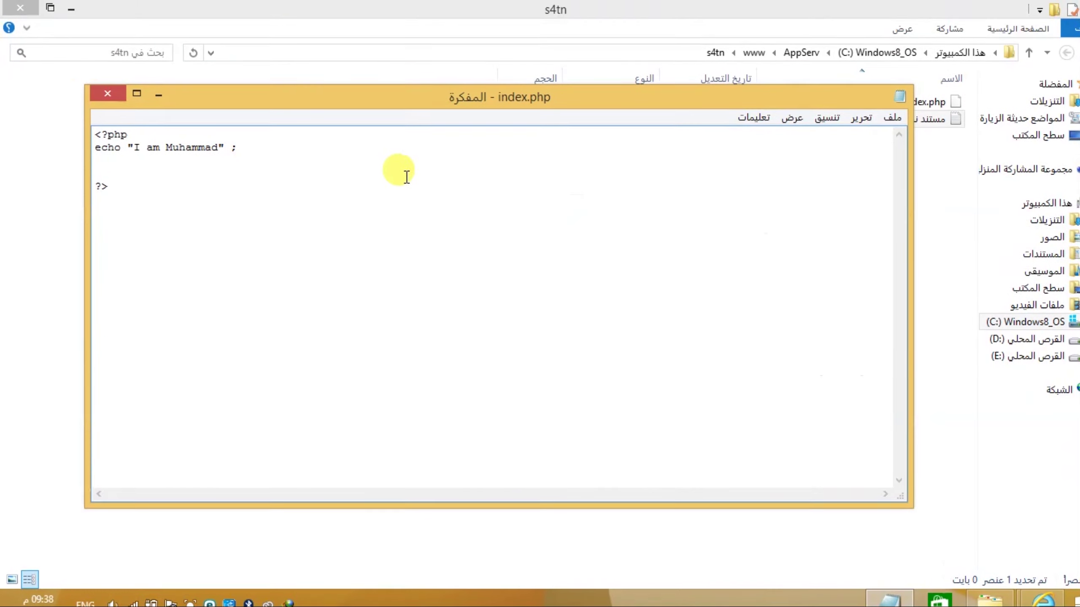
pyautogui.click(111, 95)
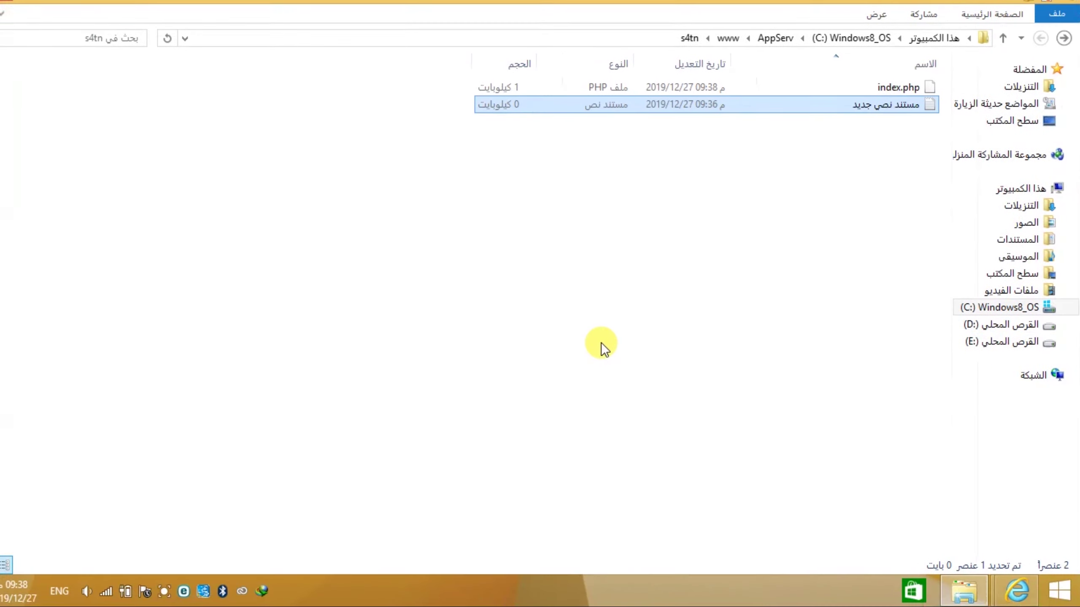
# - Delete the leftover New Text Document, minimize Explorer, and bring up the AppServ browser window
pyautogui.click(869, 109)
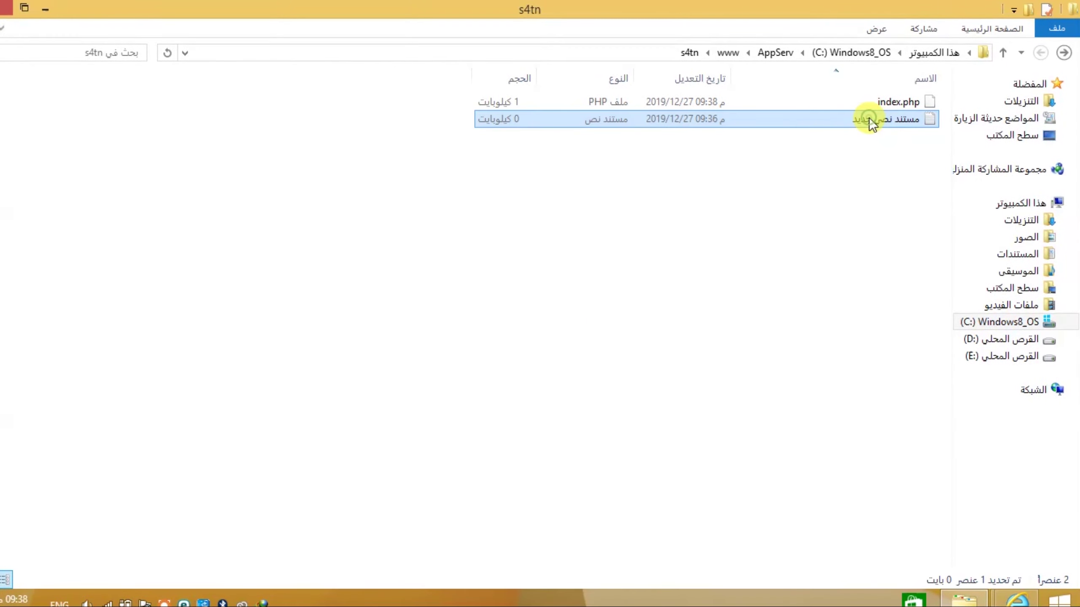
pyautogui.press('Delete')
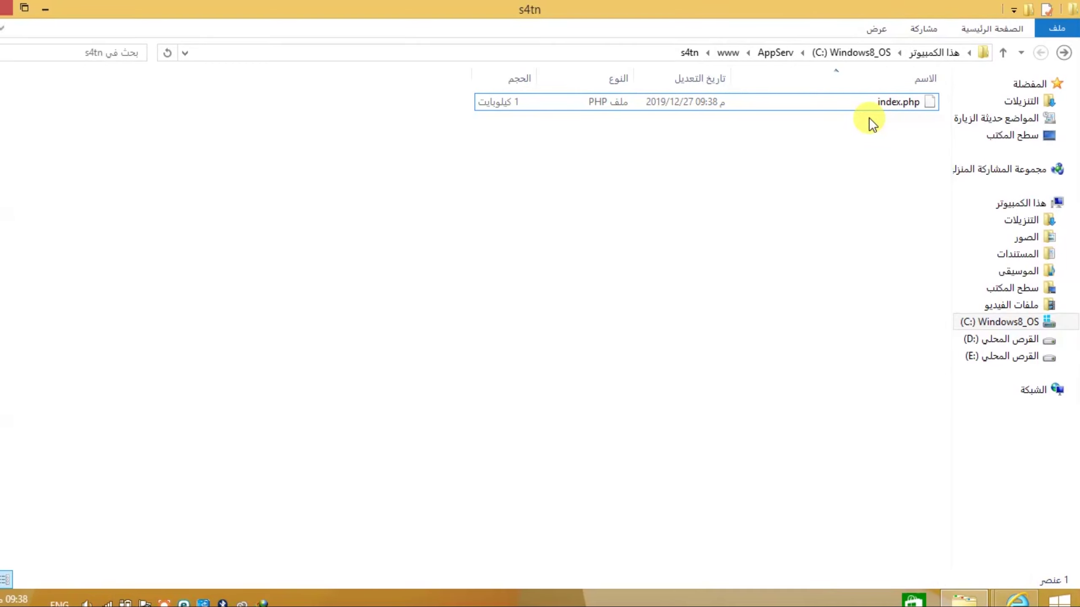
pyautogui.click(969, 597)
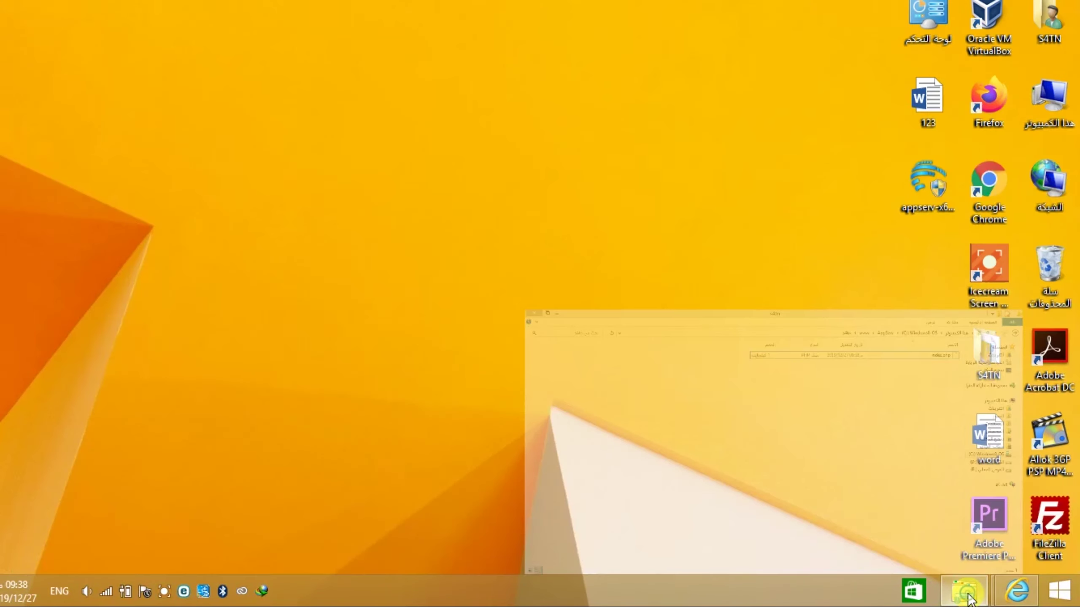
pyautogui.moveTo(1010, 595)
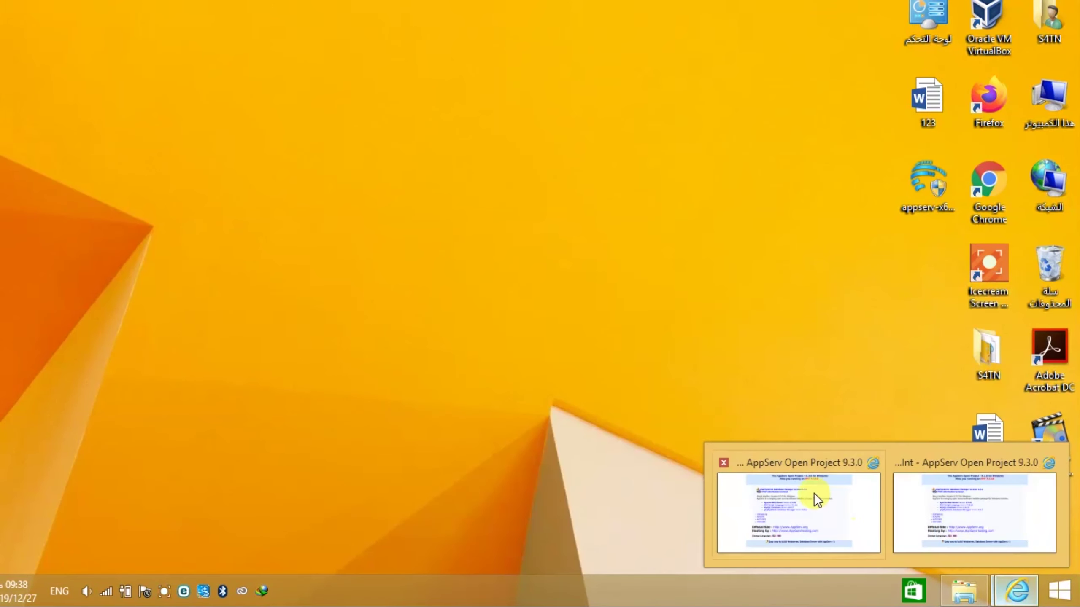
pyautogui.click(811, 493)
pyautogui.click(988, 32)
pyautogui.click(1002, 33)
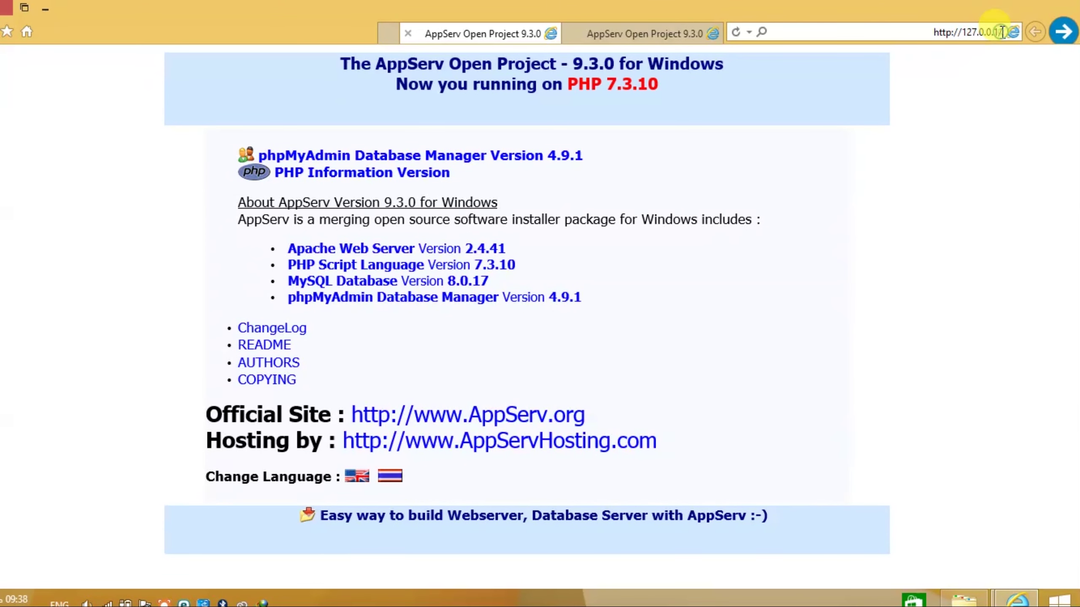
pyautogui.write('s')
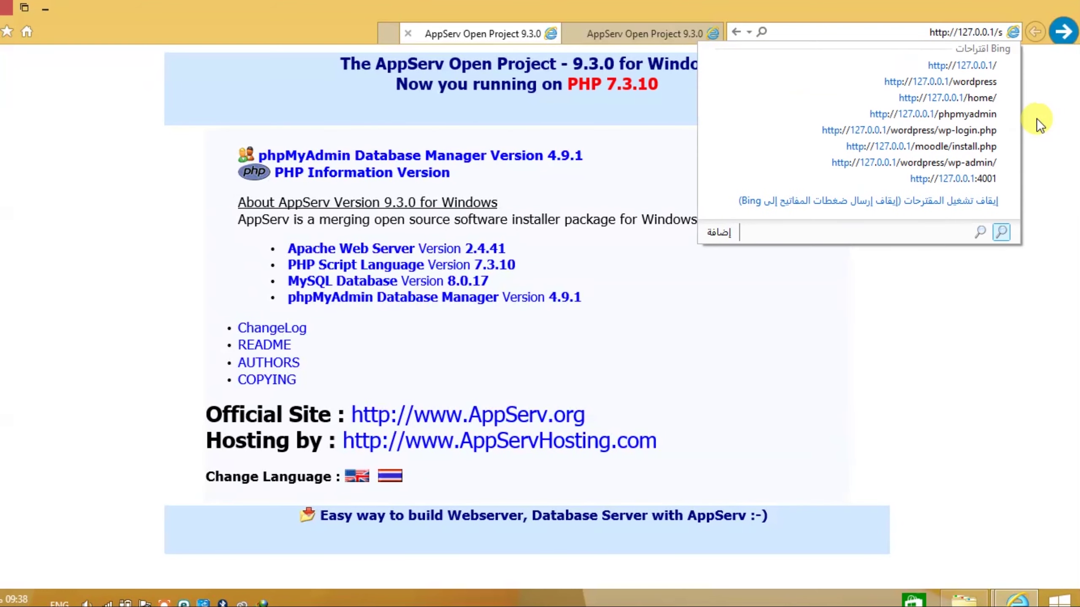
pyautogui.write('4tn/')
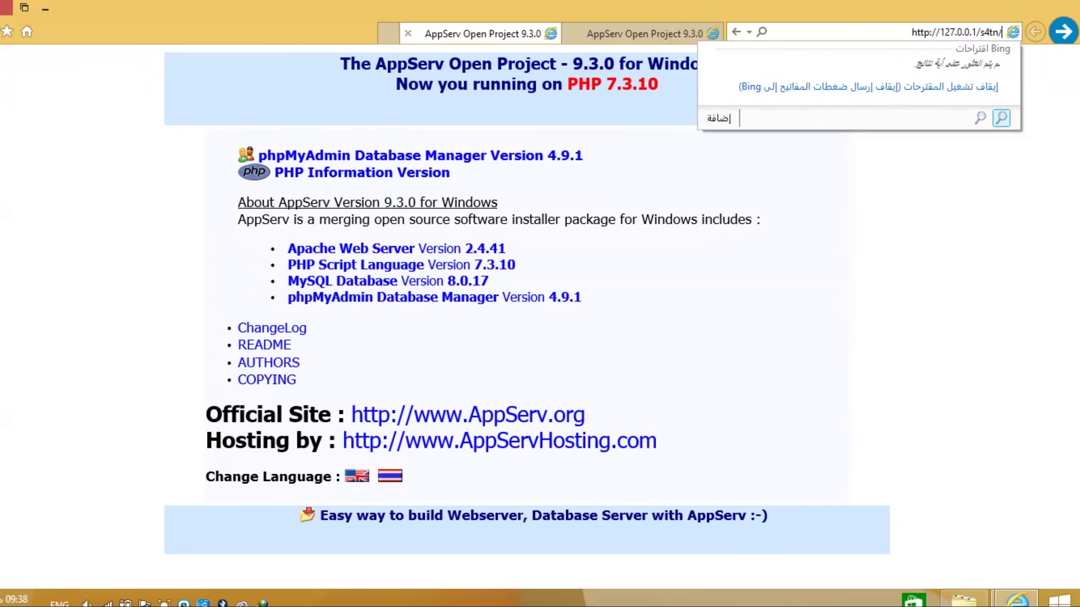
pyautogui.press('Return')
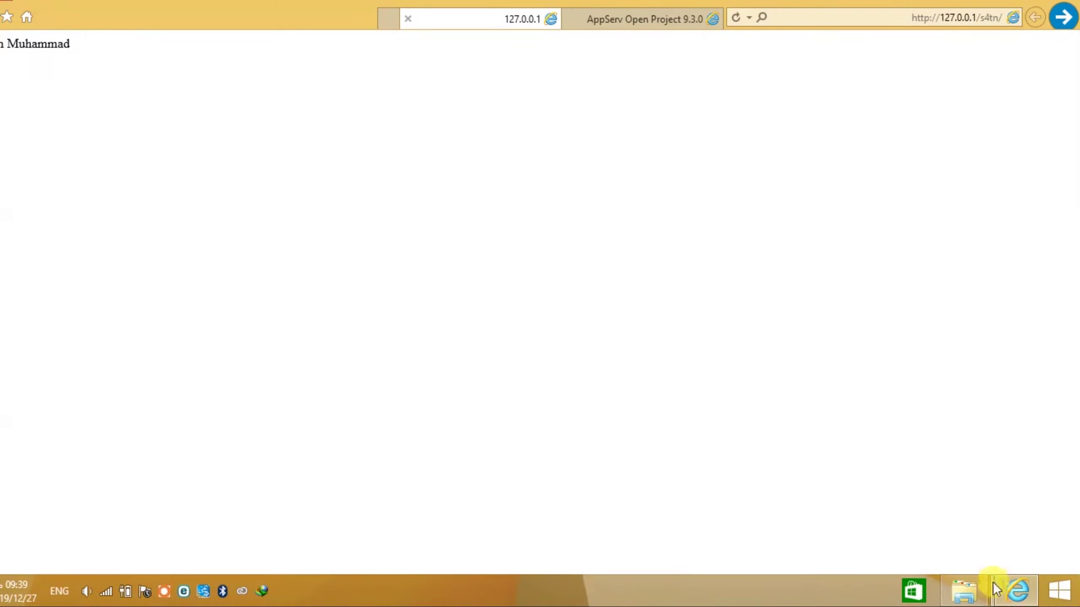
pyautogui.click(982, 603)
pyautogui.click(986, 596)
pyautogui.click(985, 596)
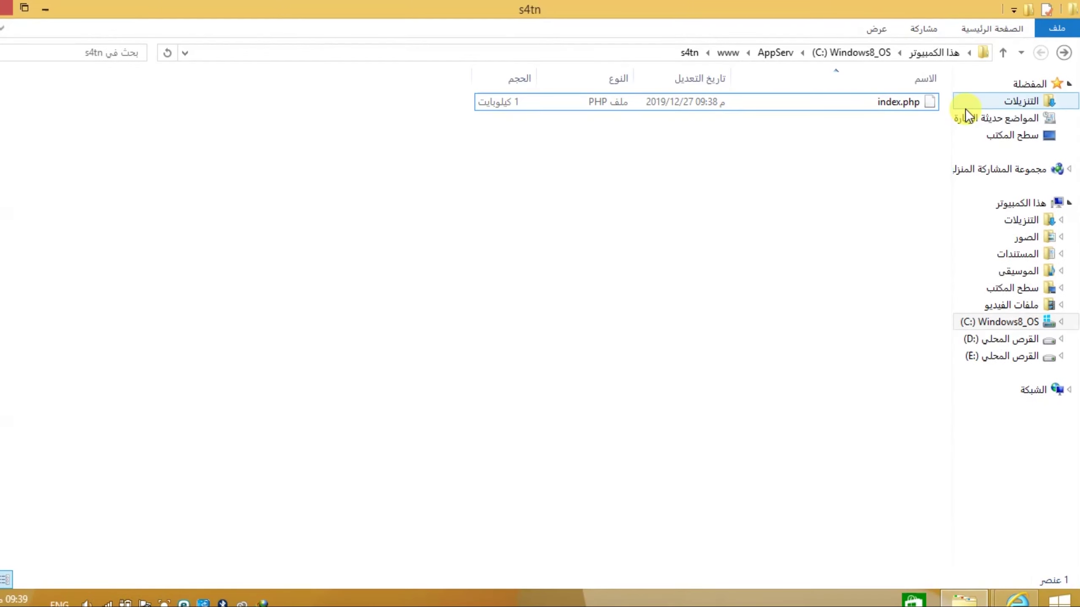
pyautogui.click(728, 52)
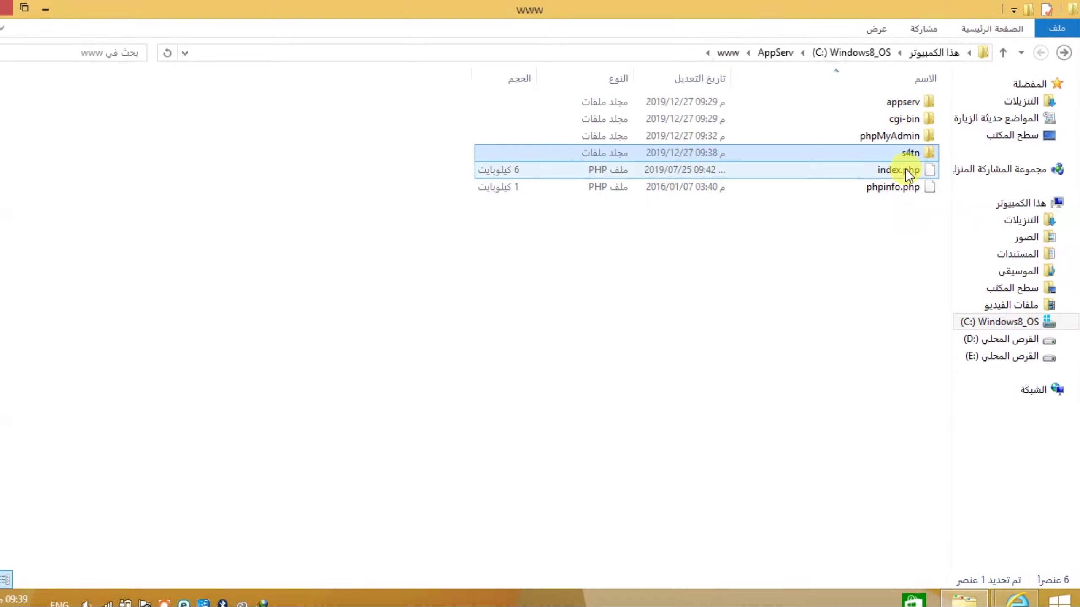
pyautogui.doubleClick(906, 156)
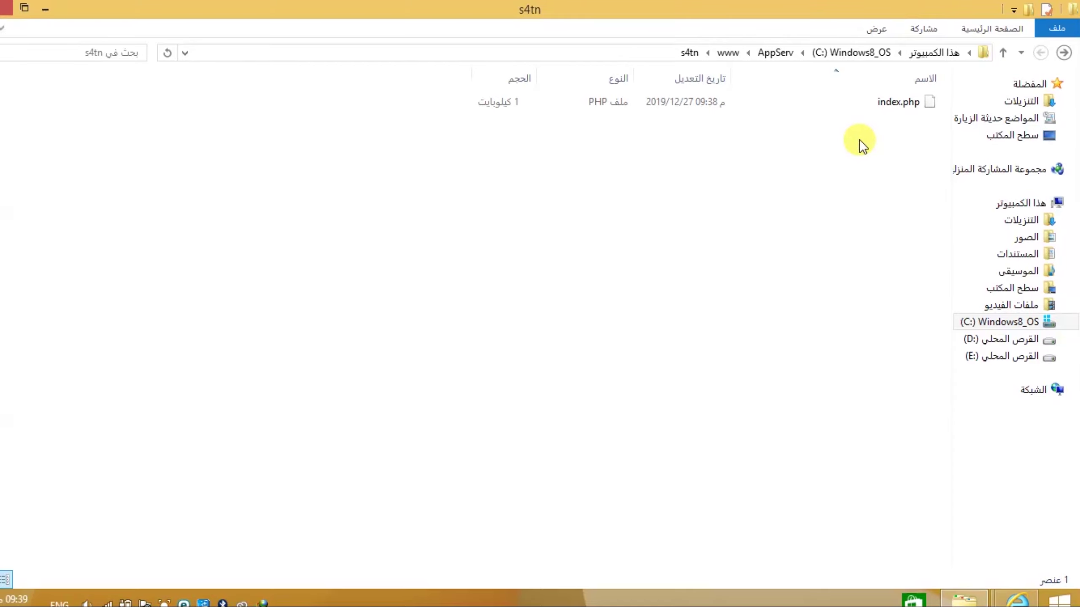
pyautogui.click(45, 8)
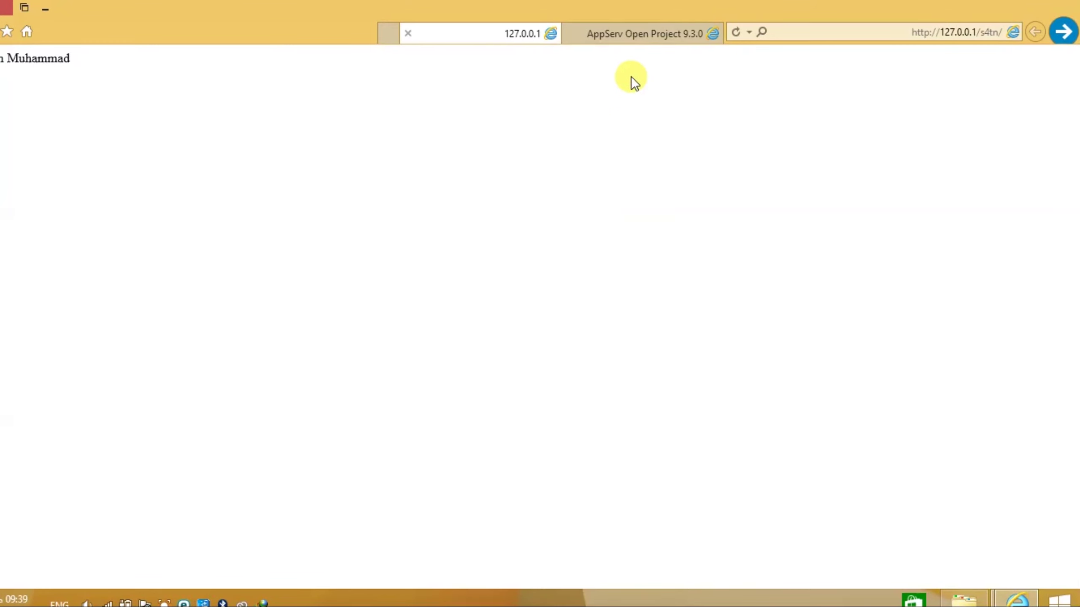
# - Switch between the AppServ start page and s4tn tabs, ending on AppServ, then minimize Internet Explorer
pyautogui.click(660, 33)
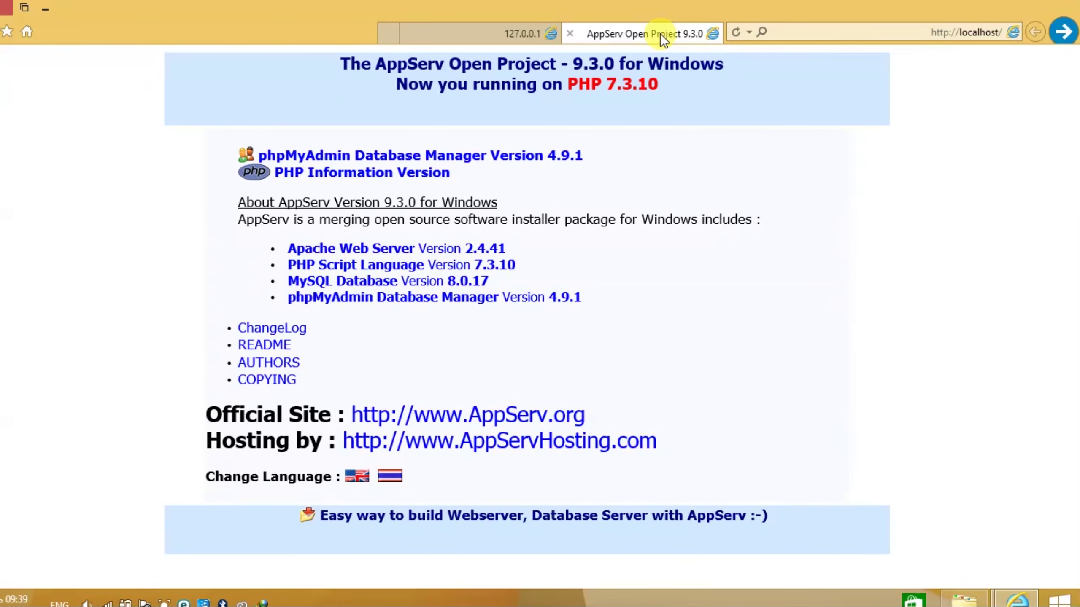
pyautogui.click(521, 37)
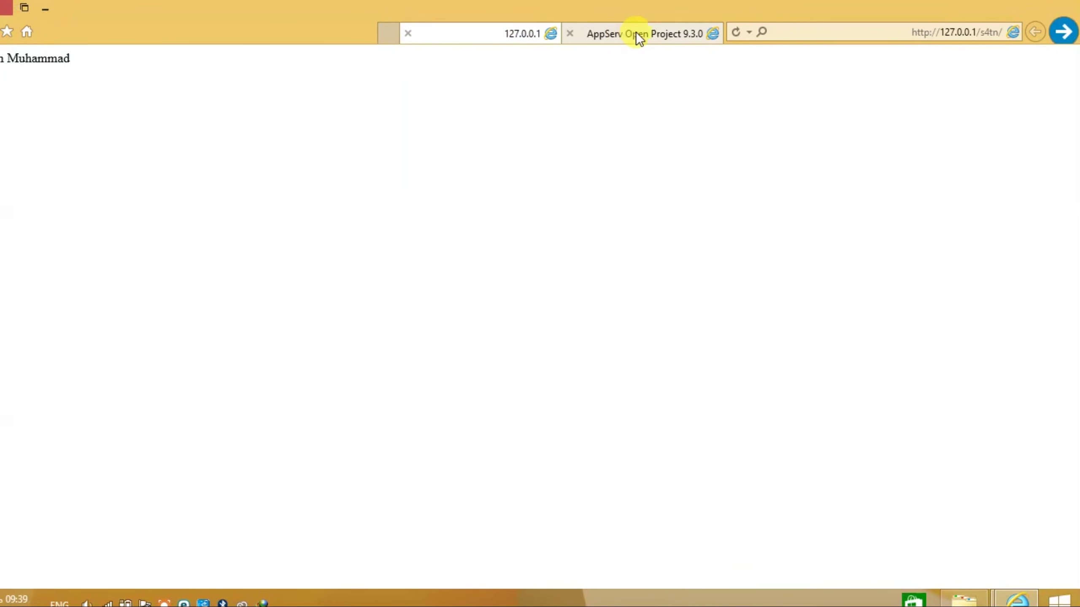
pyautogui.click(635, 33)
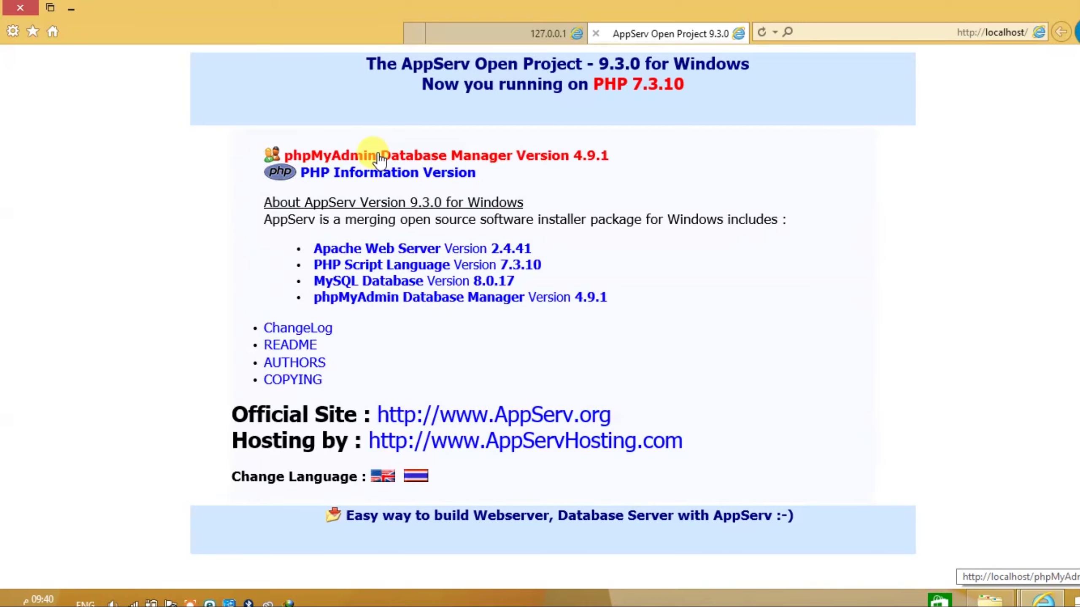
pyautogui.click(71, 8)
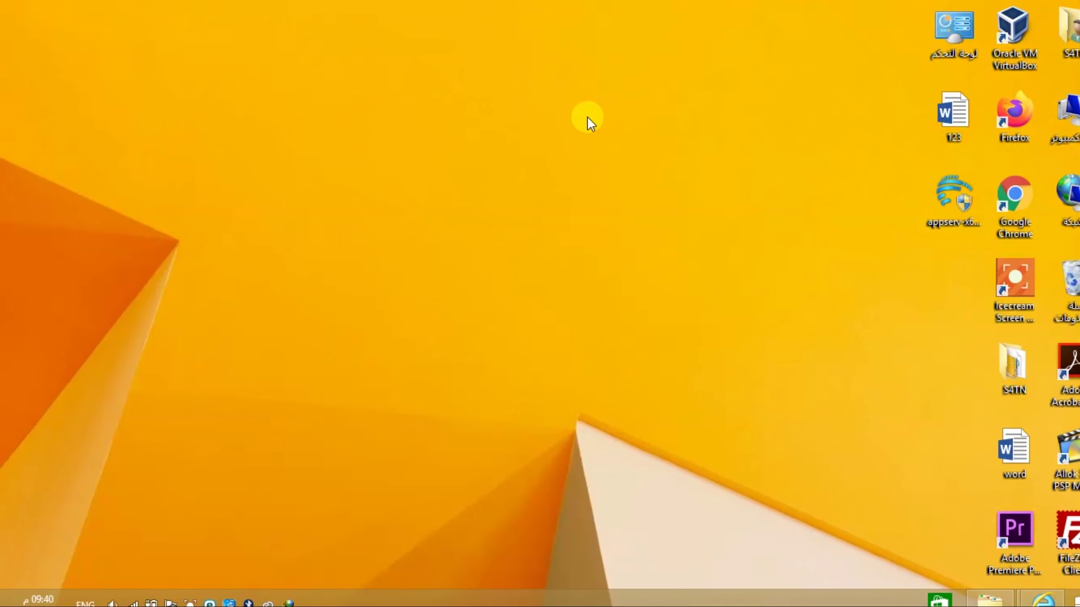